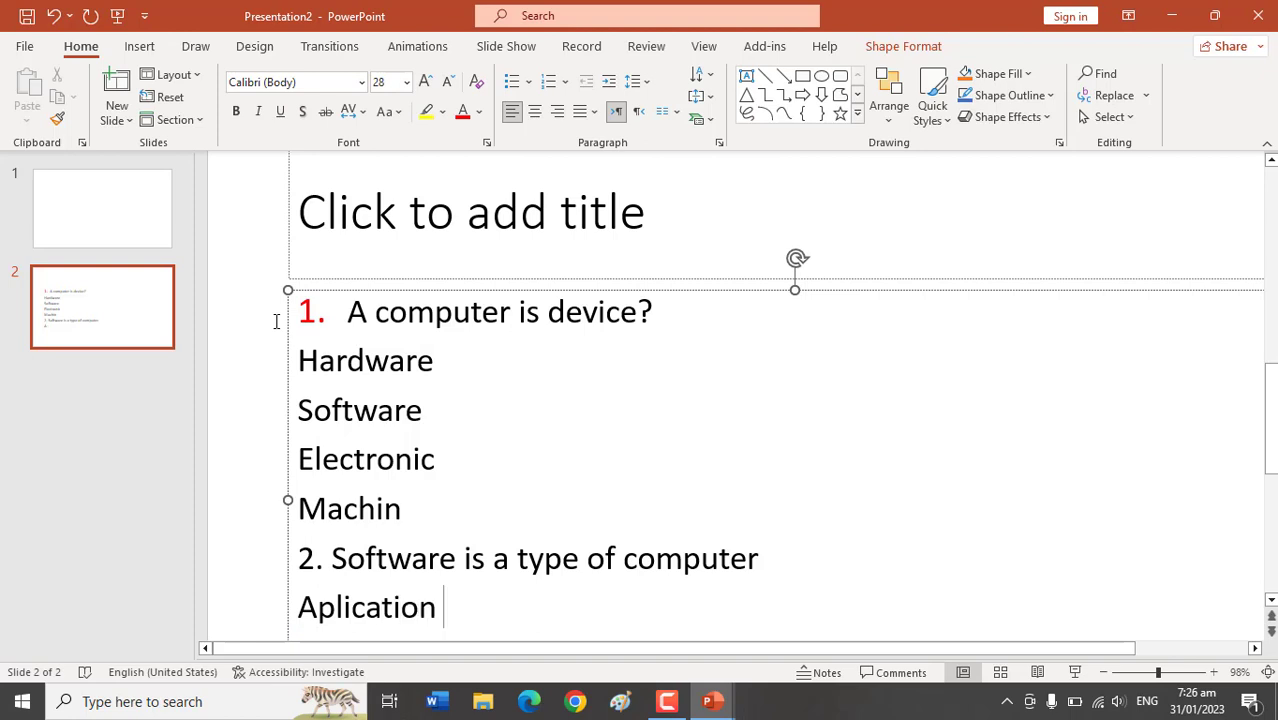
- Correct the spelling of the first answer under question 2 to "Application"
key("BackSpace")
key("BackSpace")
key("BackSpace")
key("BackSpace")
key("BackSpace")
key("BackSpace")
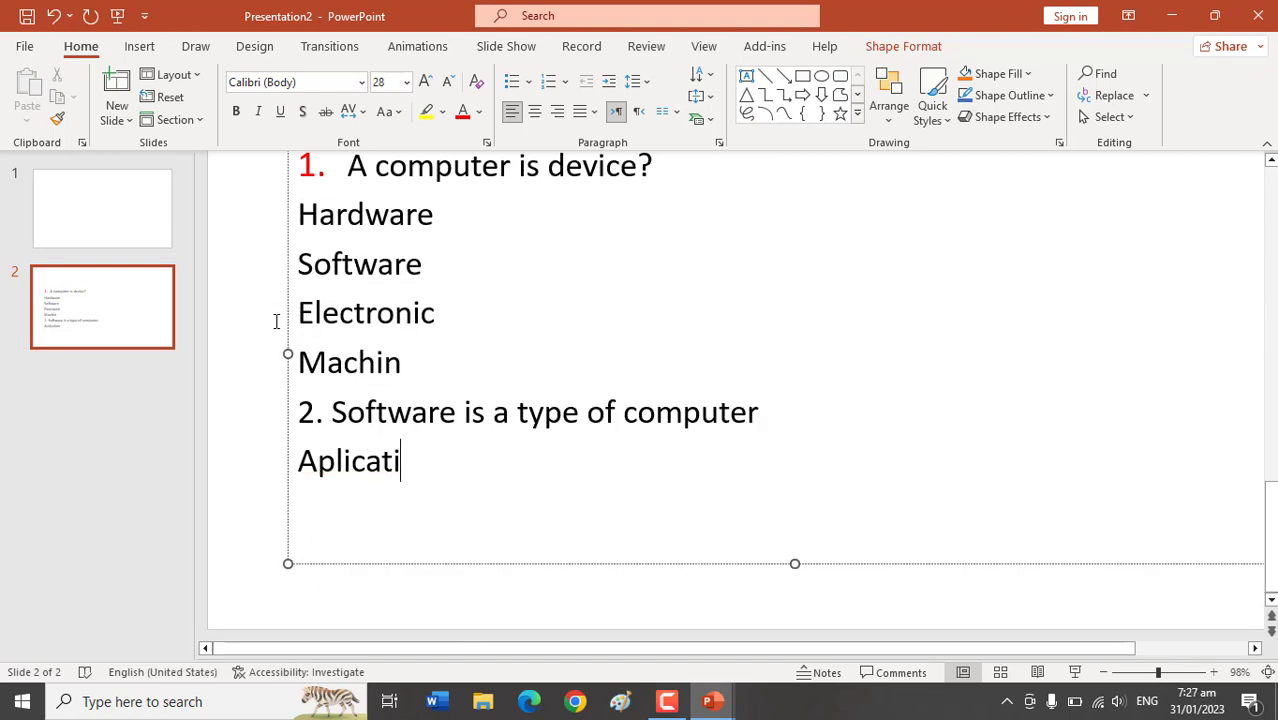
key("BackSpace")
key("BackSpace")
key("BackSpace")
type("plication ")
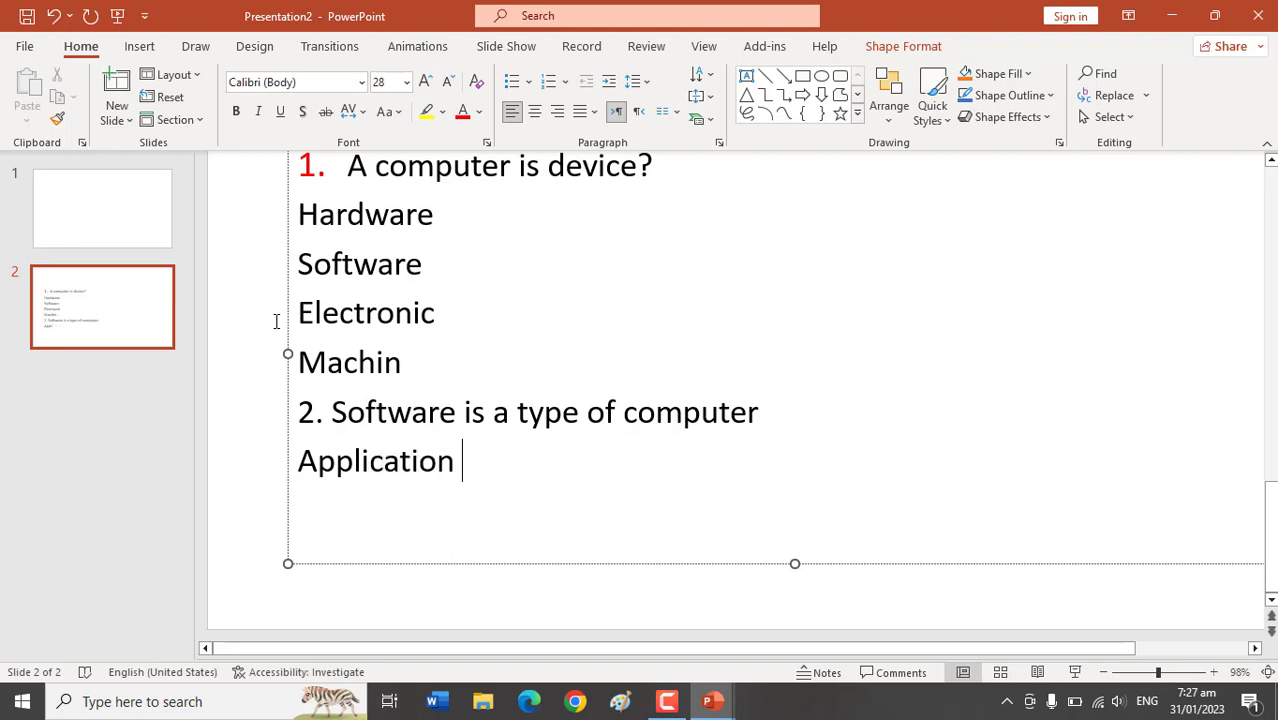
- Add "System" and "Hardware" as the next two answer lines under question 2
type("ssyt")
key("BackSpace")
key("BackSpace")
key("BackSpace")
key("BackSpace")
type("System")
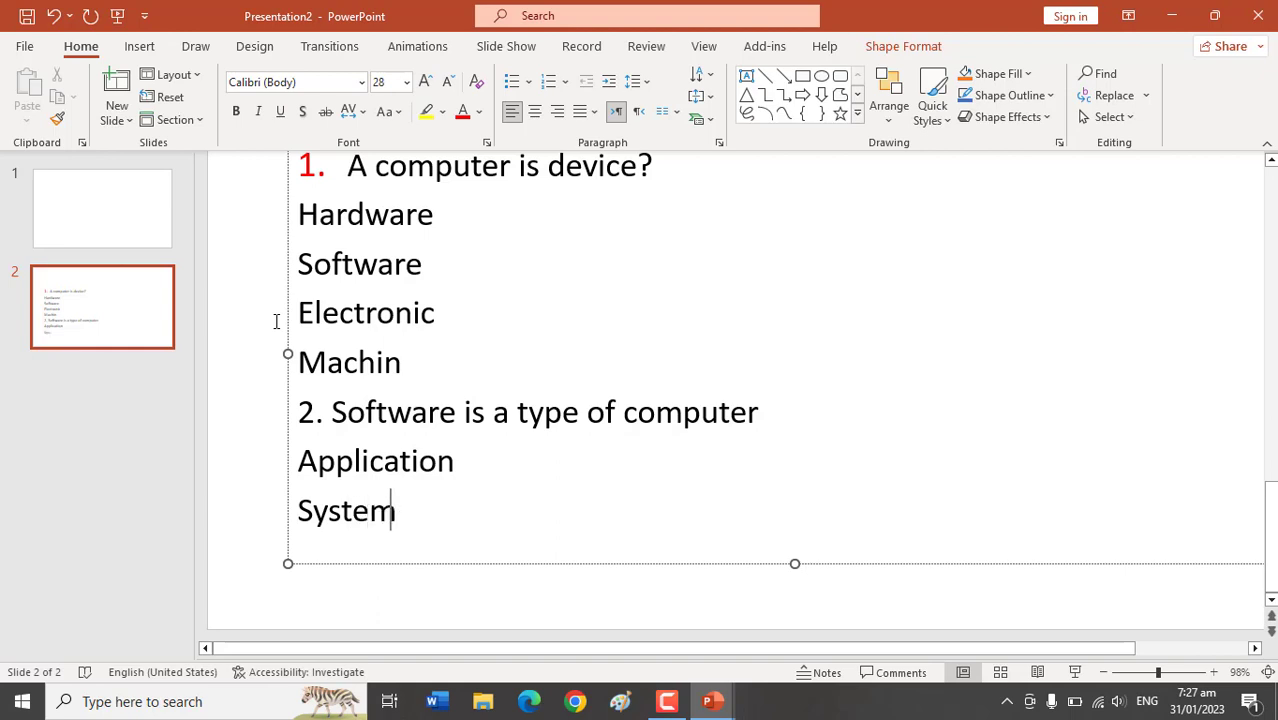
key("Return")
type("h")
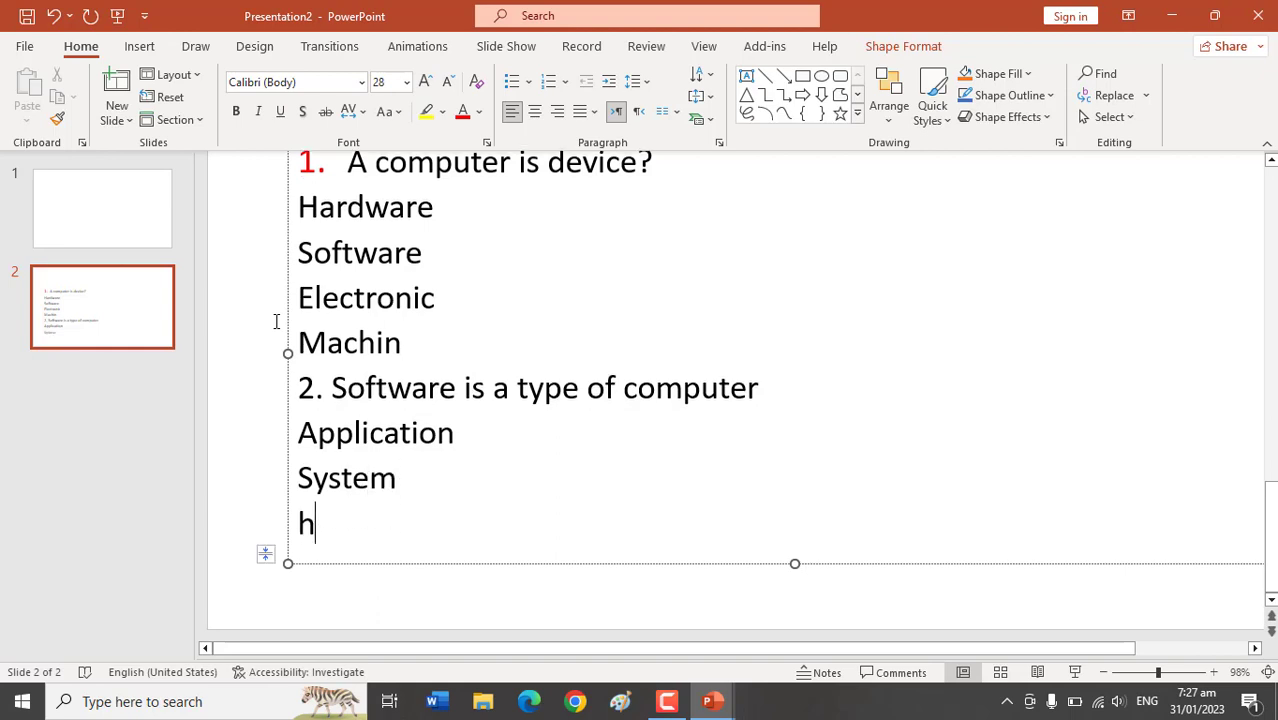
type("ard ware")
key("Return")
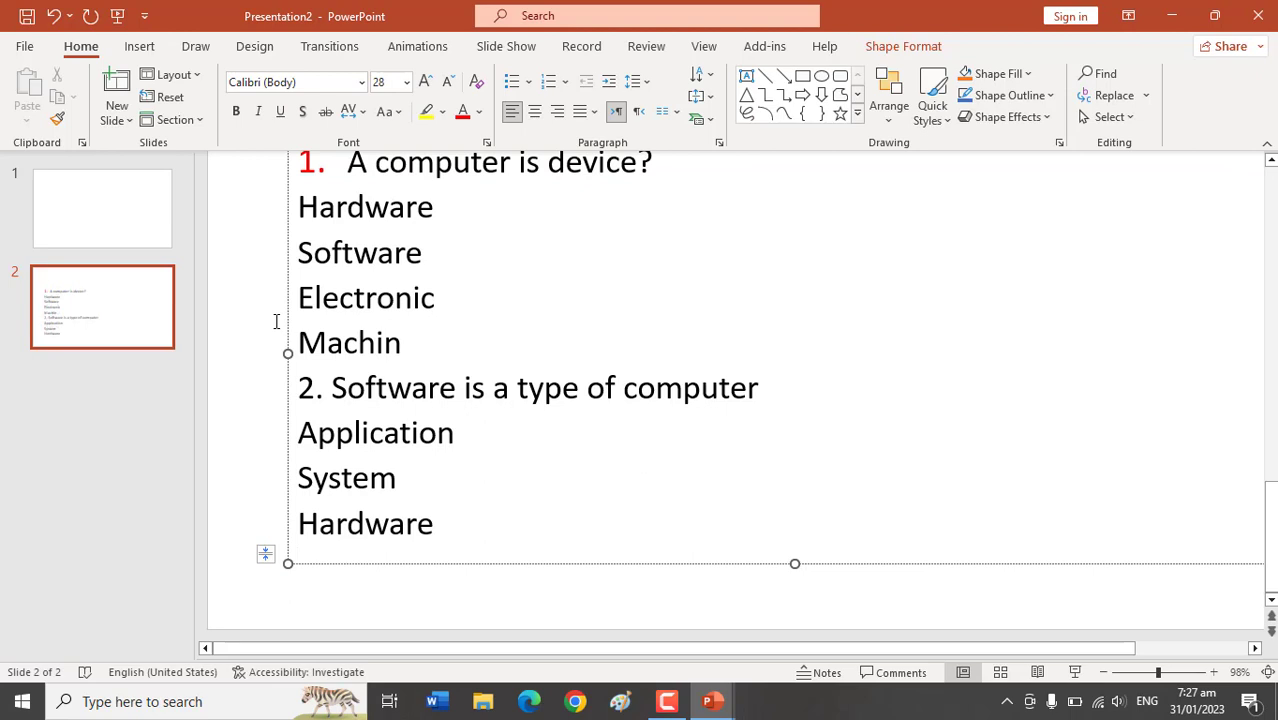
- Enter "CPU" as the fourth answer line under question 2
type("U")
key("BackSpace")
type("C")
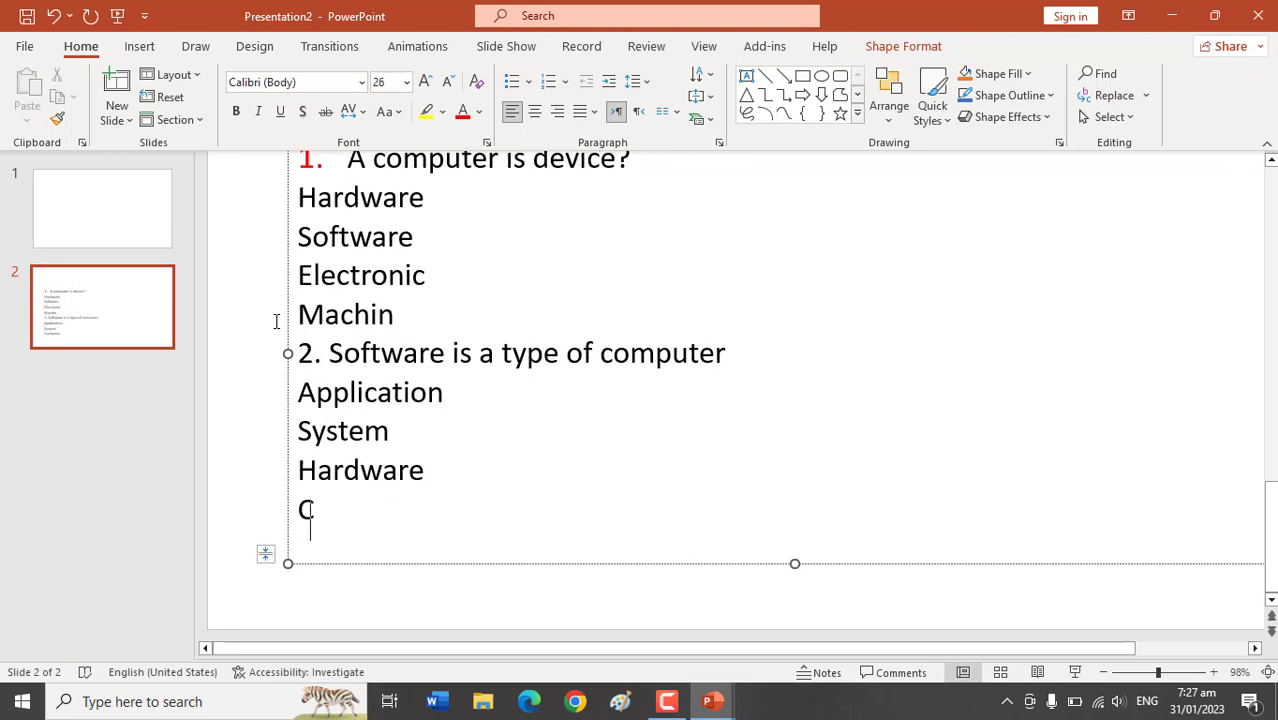
type("pu")
key("BackSpace")
key("BackSpace")
type("PU")
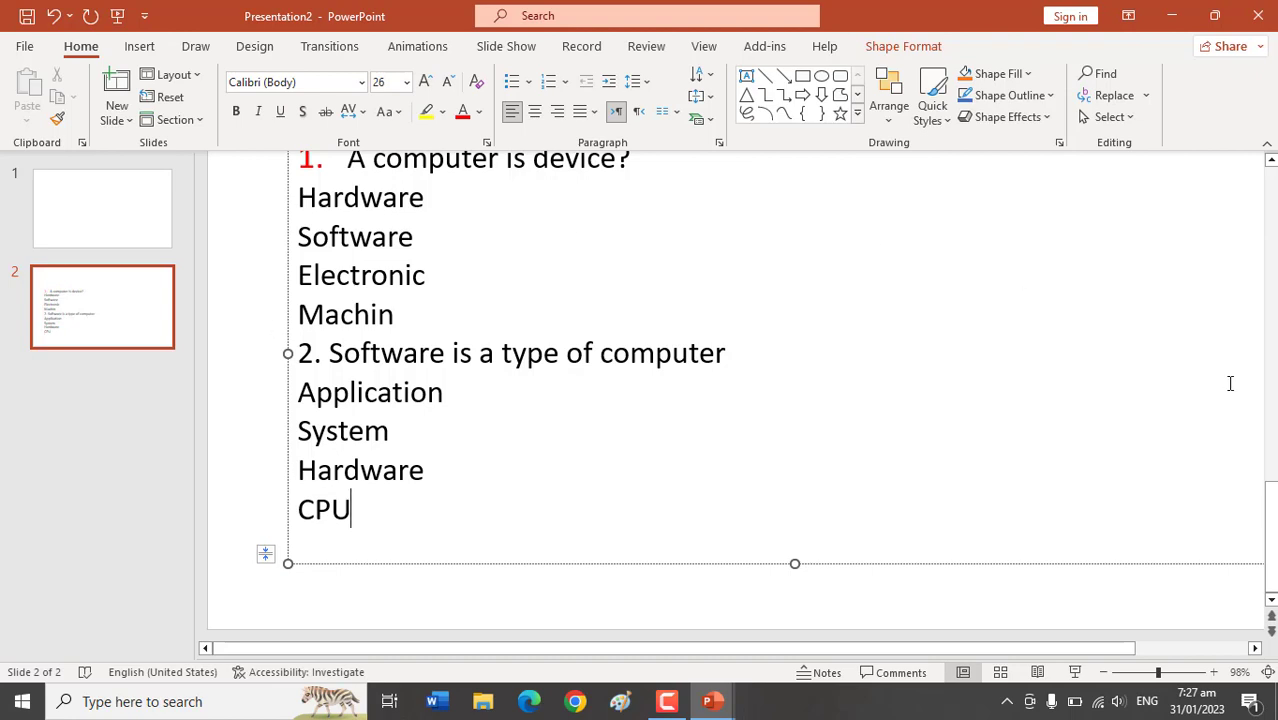
- Apply A. B. C. lettered numbering to the four answers of question 1, from Hardware to Machin
left_click_drag(1269, 500, 1264, 448)
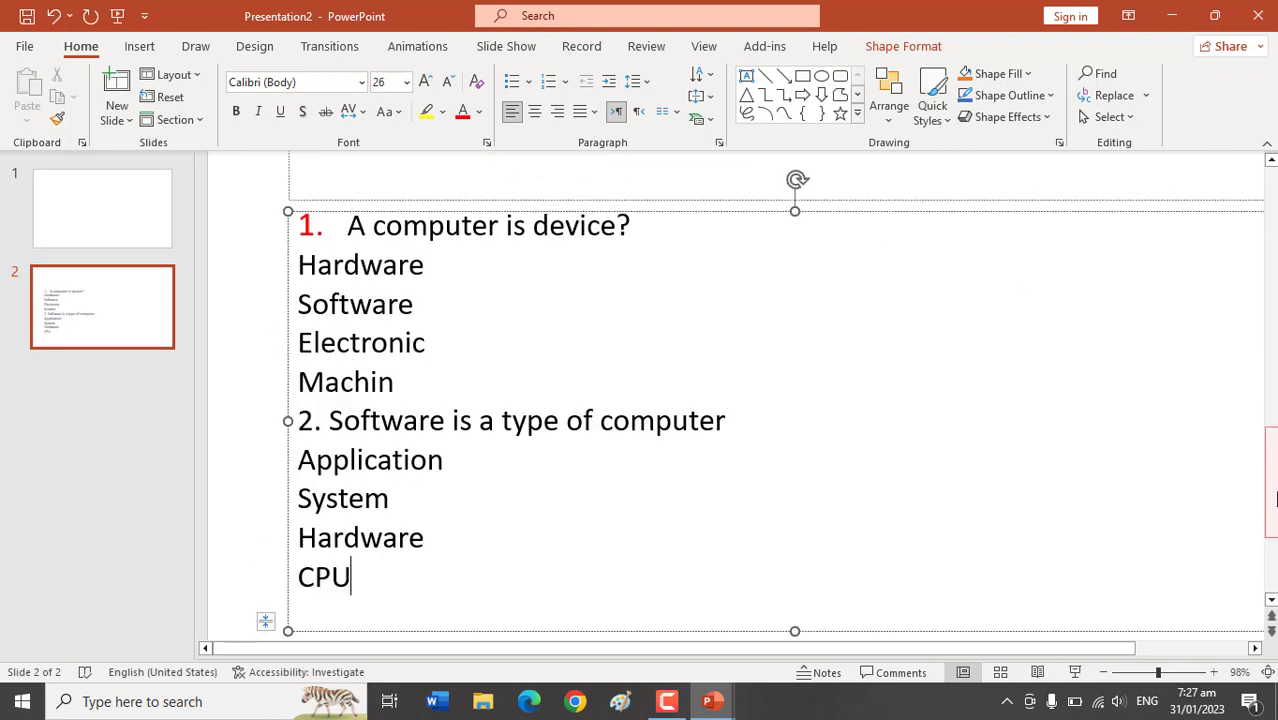
left_click_drag(300, 264, 417, 365)
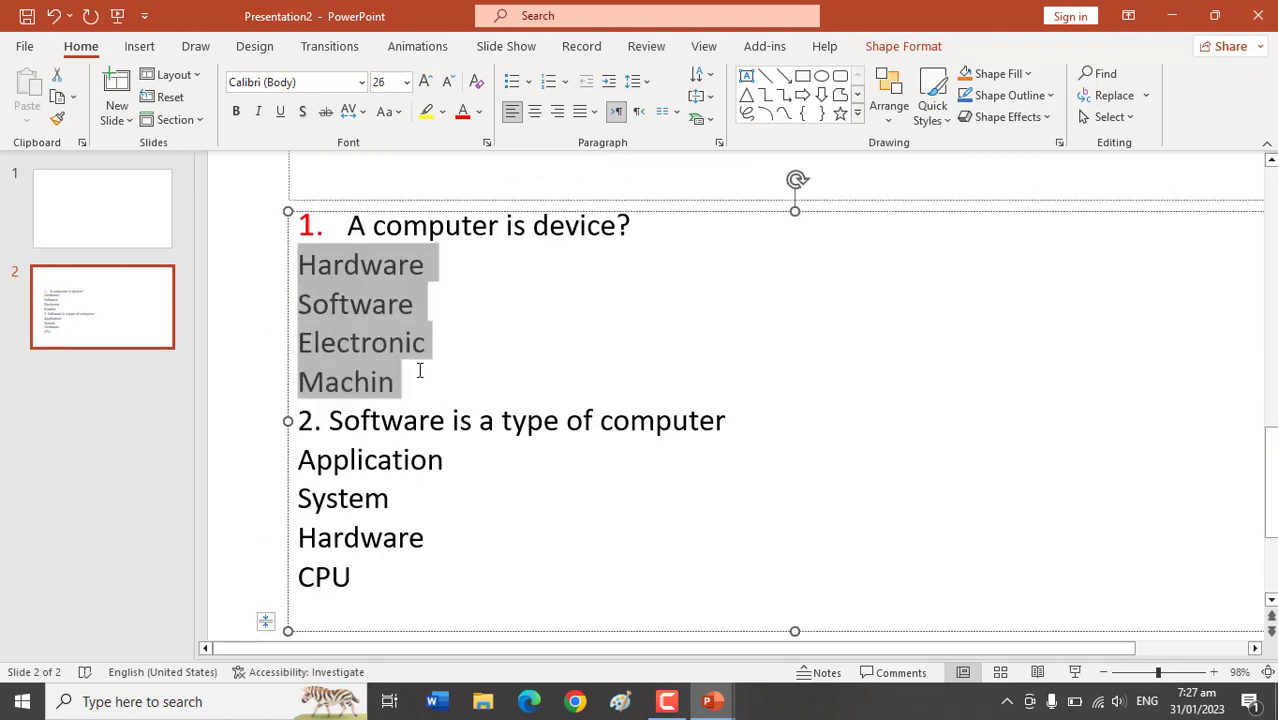
left_click(565, 82)
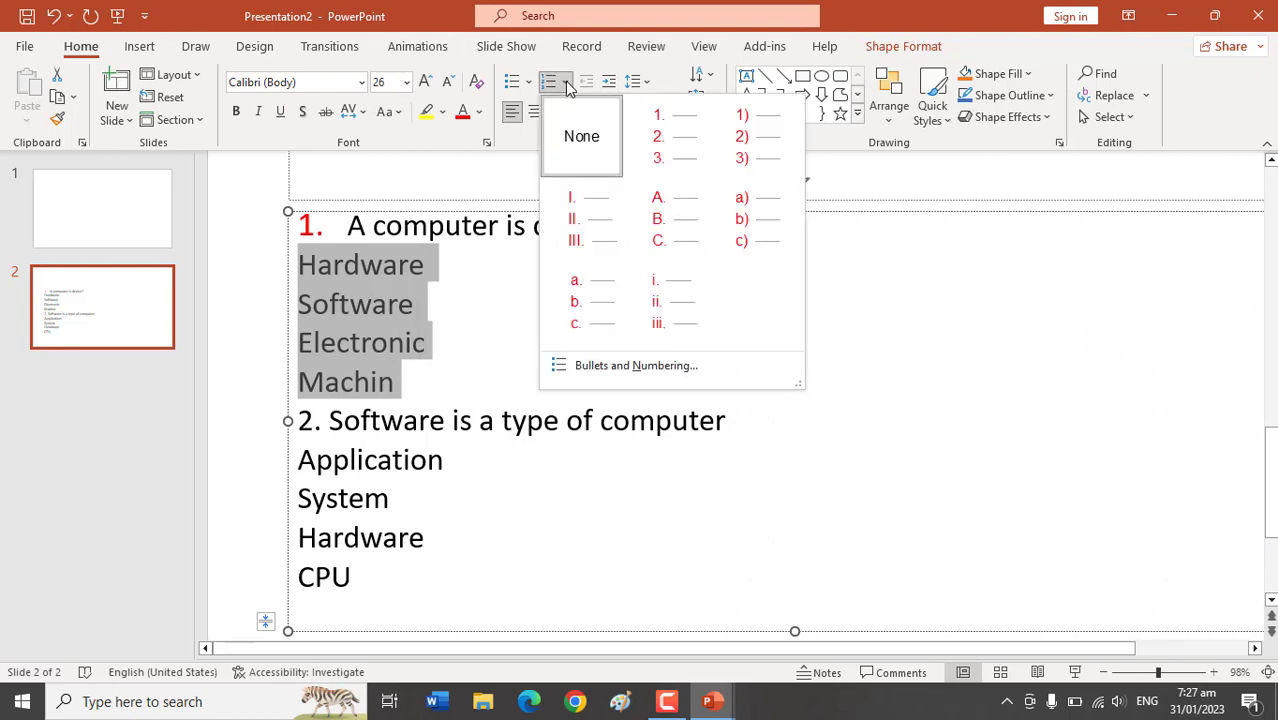
left_click(673, 215)
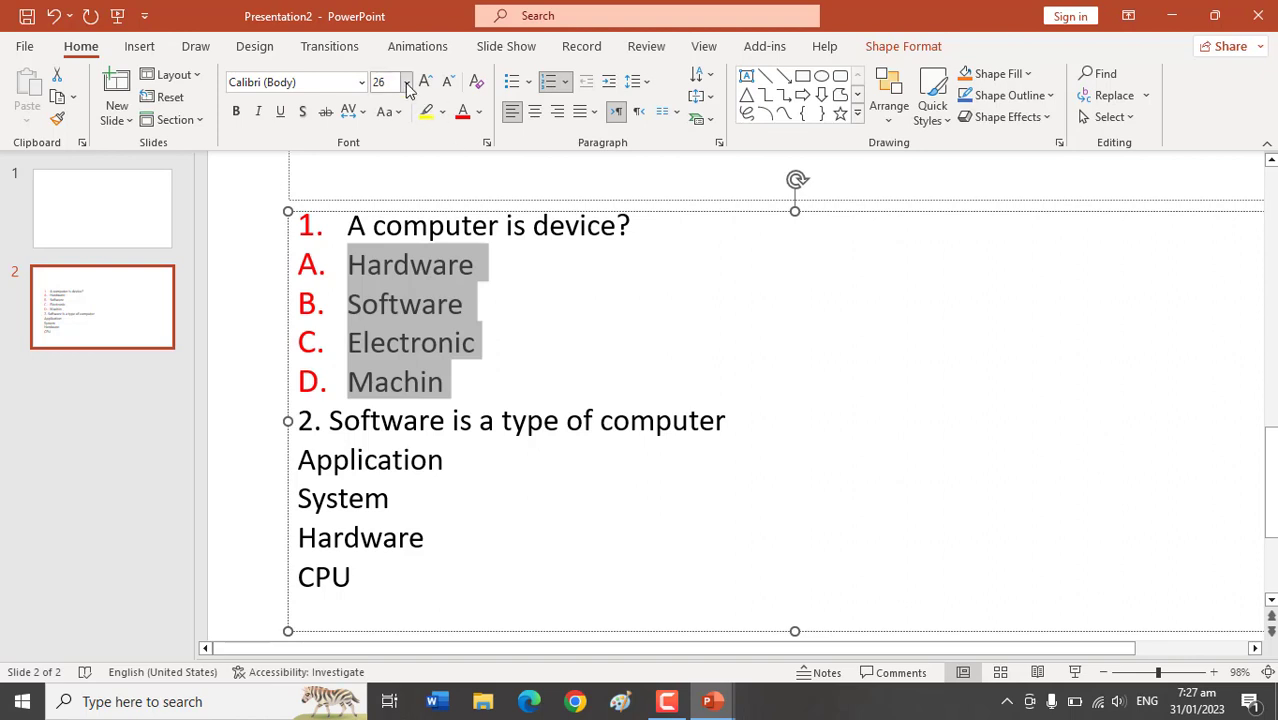
- Apply A. B. C. lettered numbering to the four answers of question 2, from Application to CPU
left_click_drag(298, 463, 402, 570)
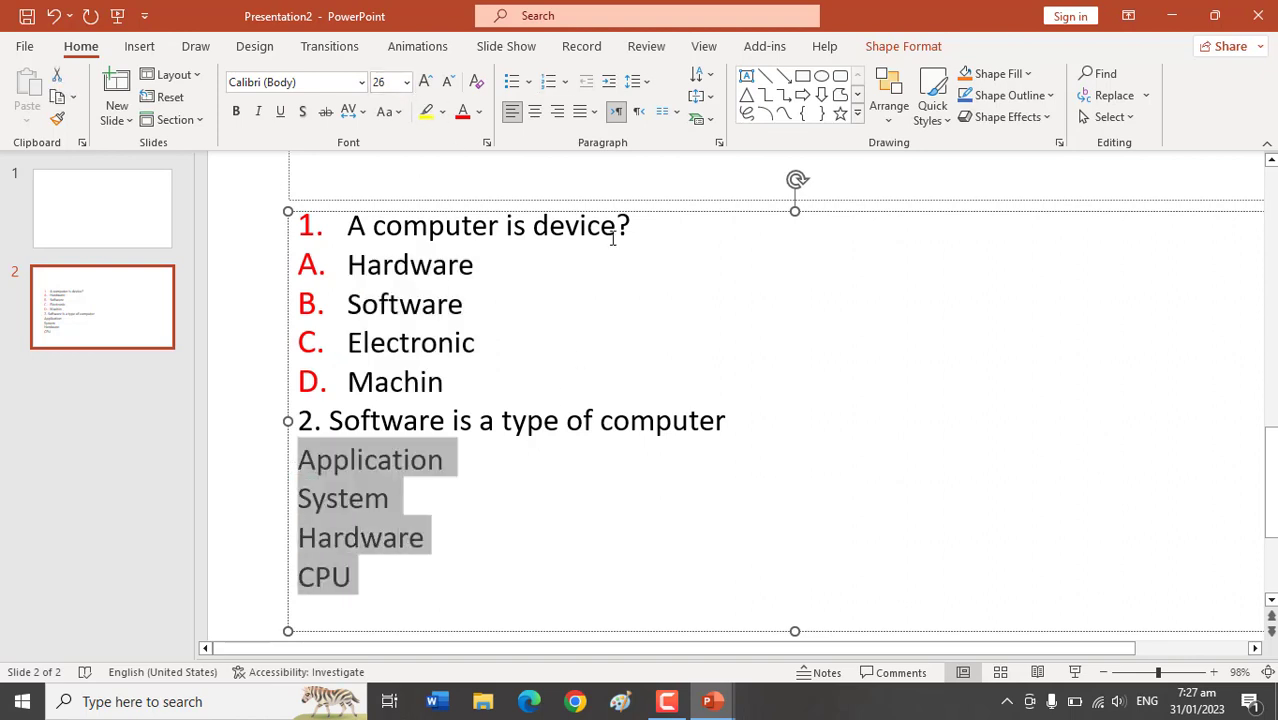
left_click(565, 82)
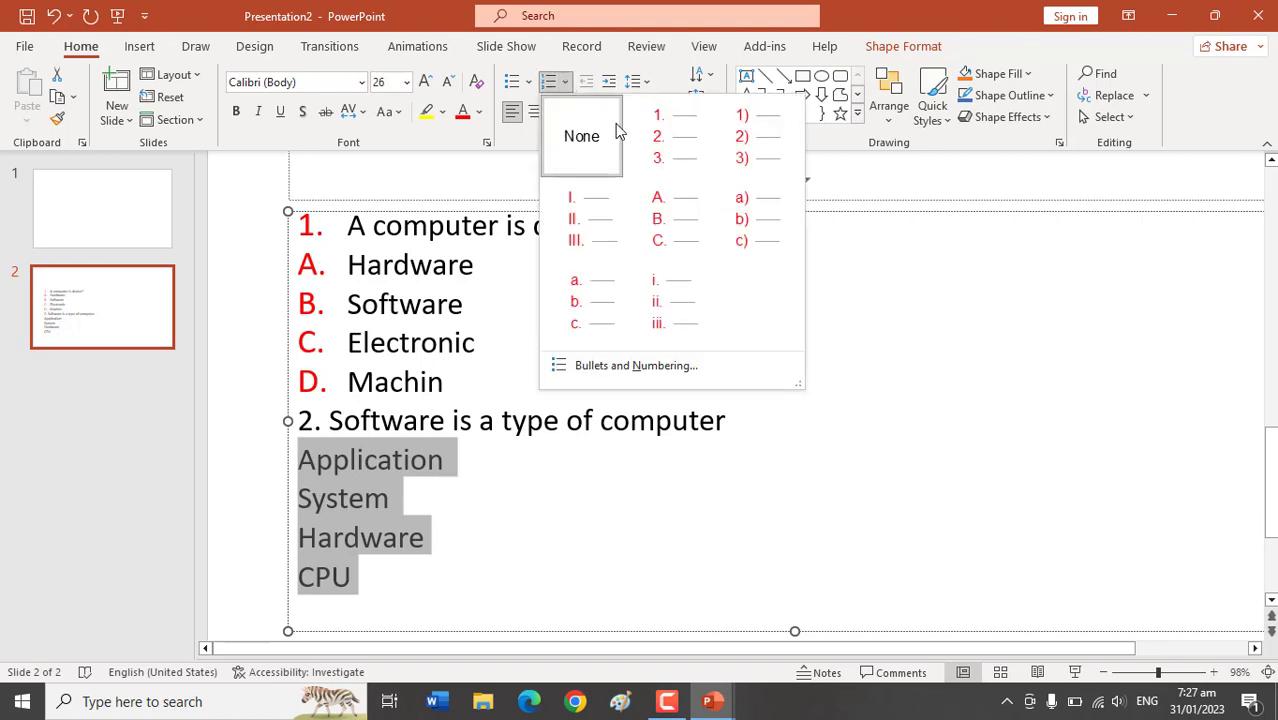
left_click(673, 213)
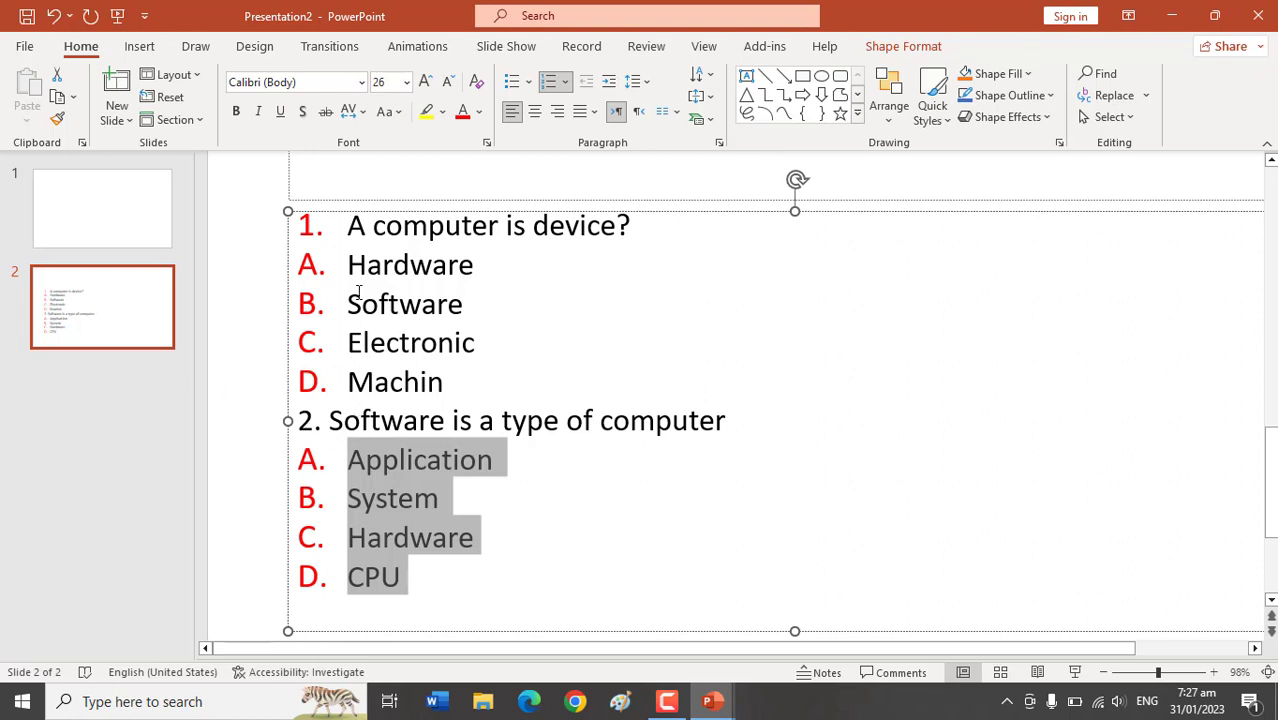
left_click(313, 272)
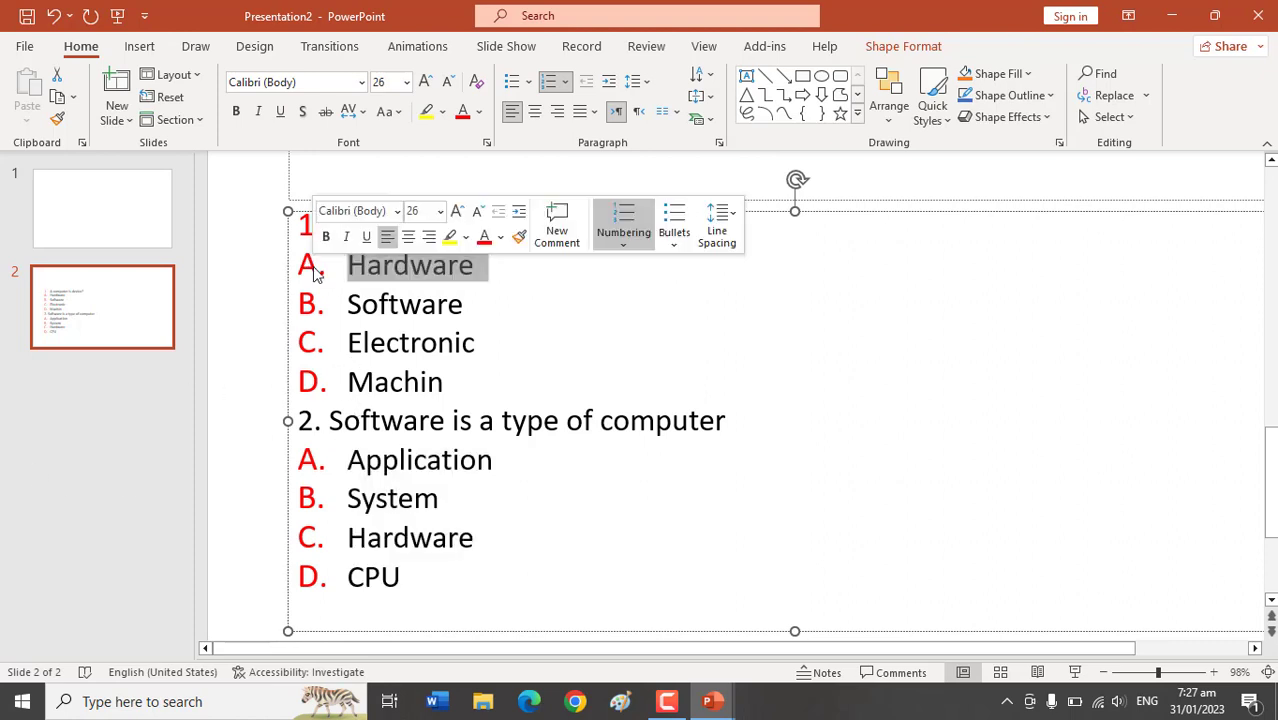
left_click(569, 259)
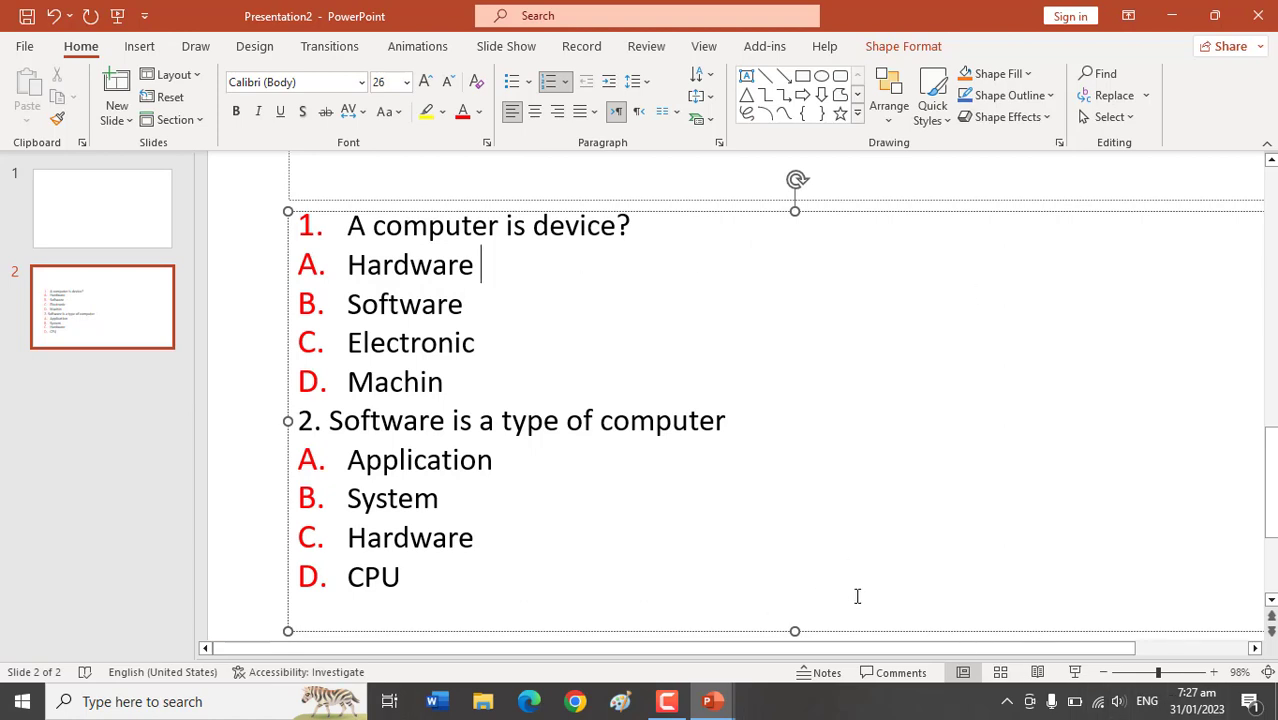
left_click_drag(345, 264, 447, 390)
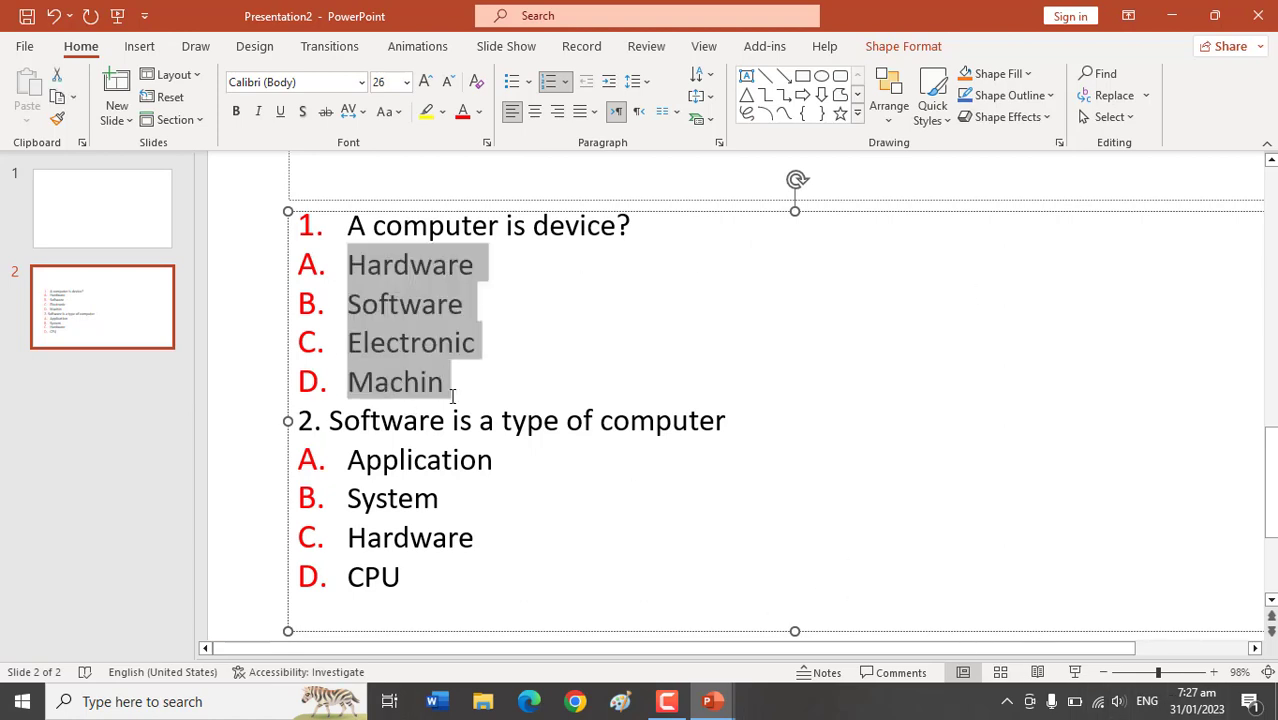
left_click(255, 47)
left_click(316, 47)
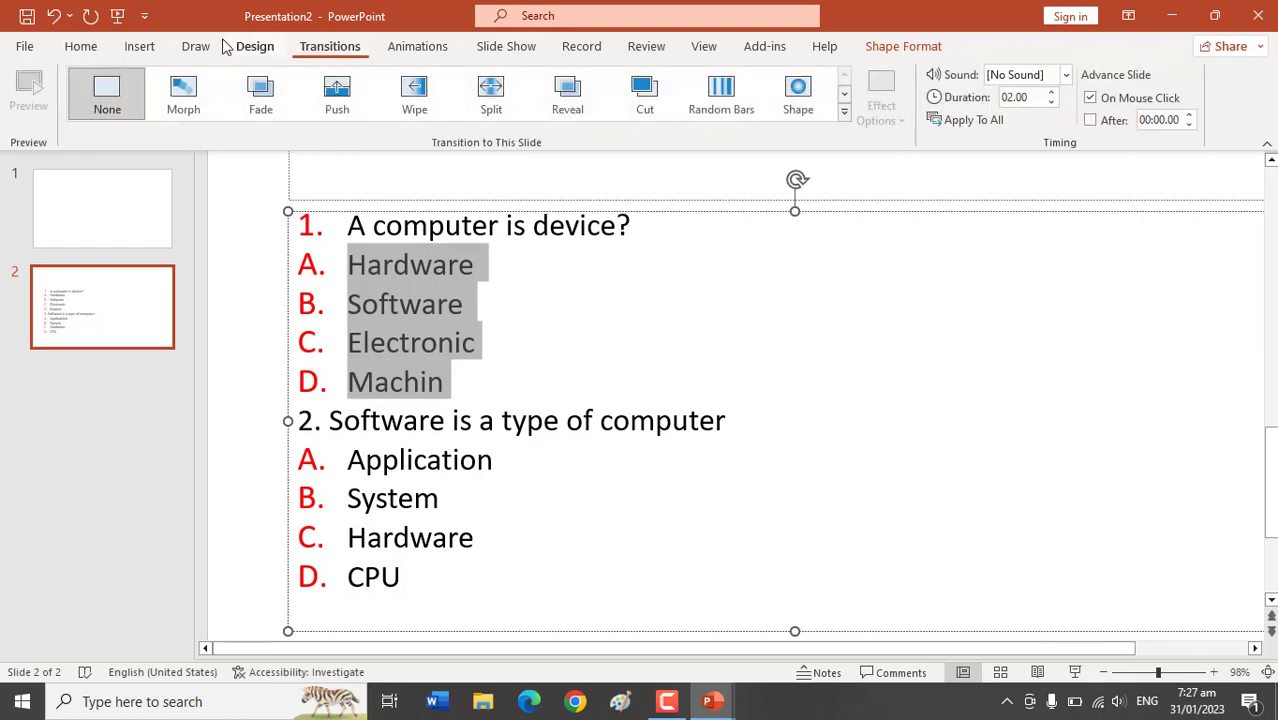
left_click(195, 47)
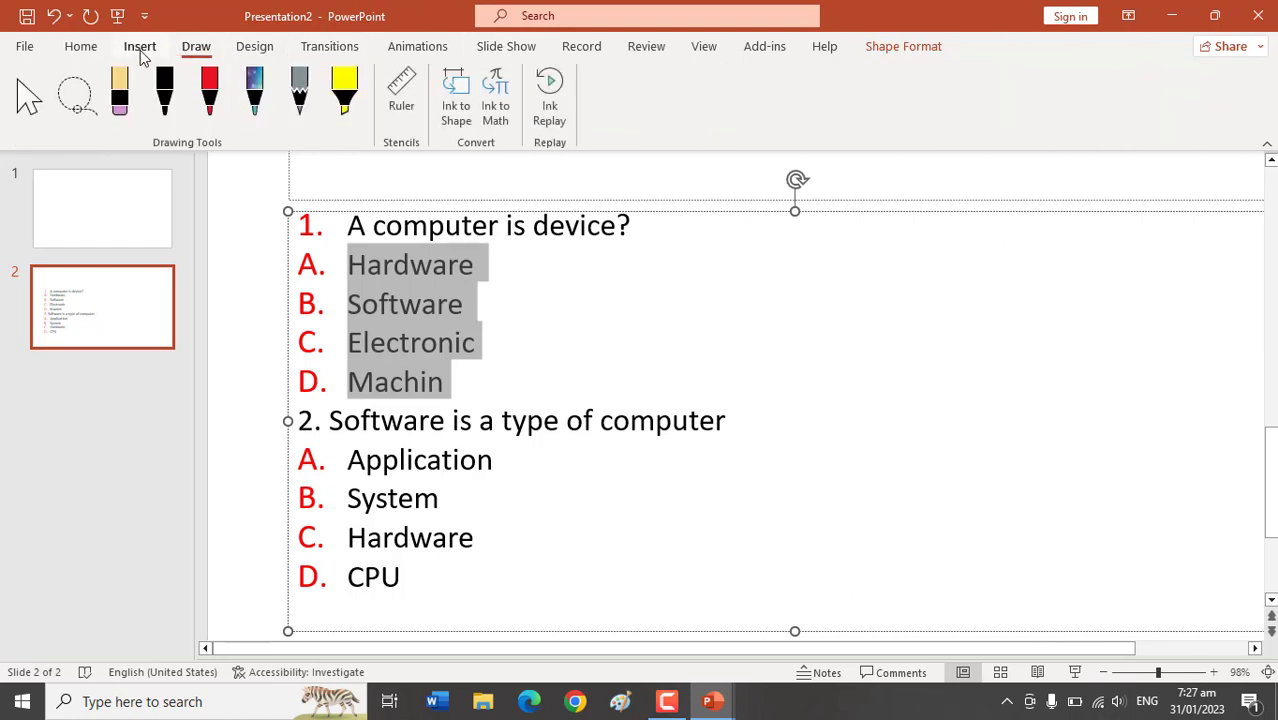
left_click(141, 50)
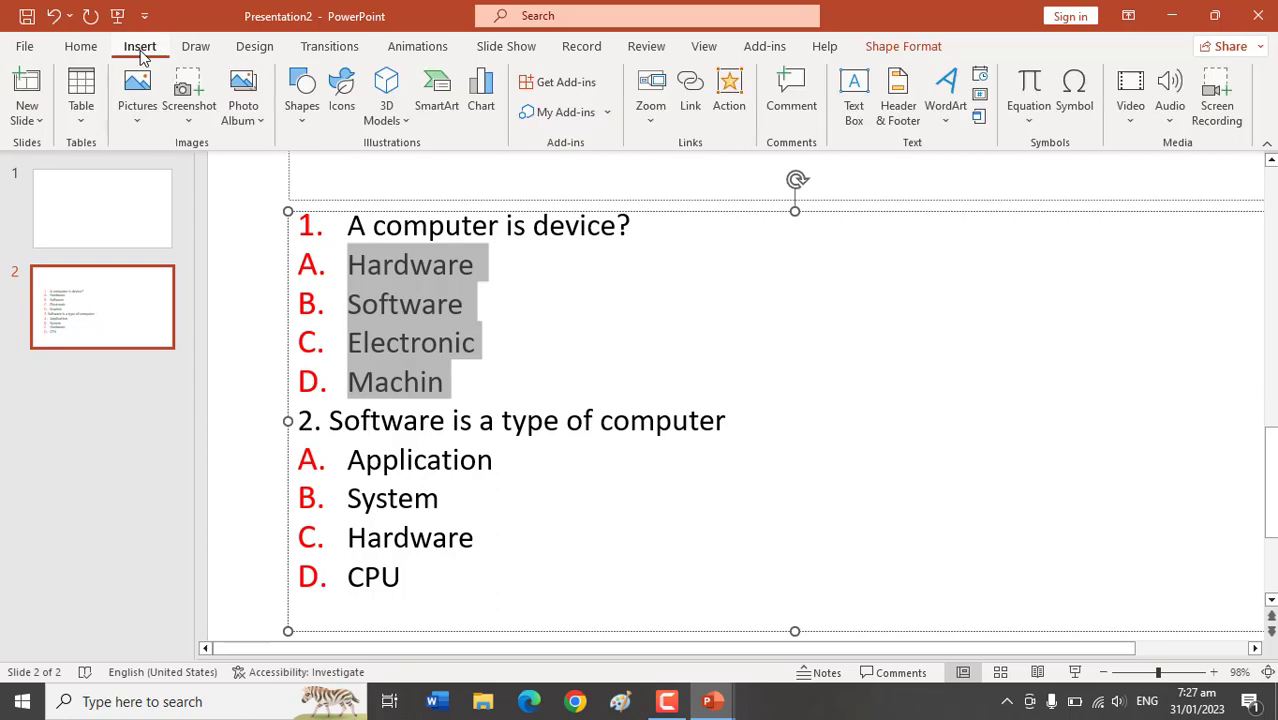
left_click(90, 50)
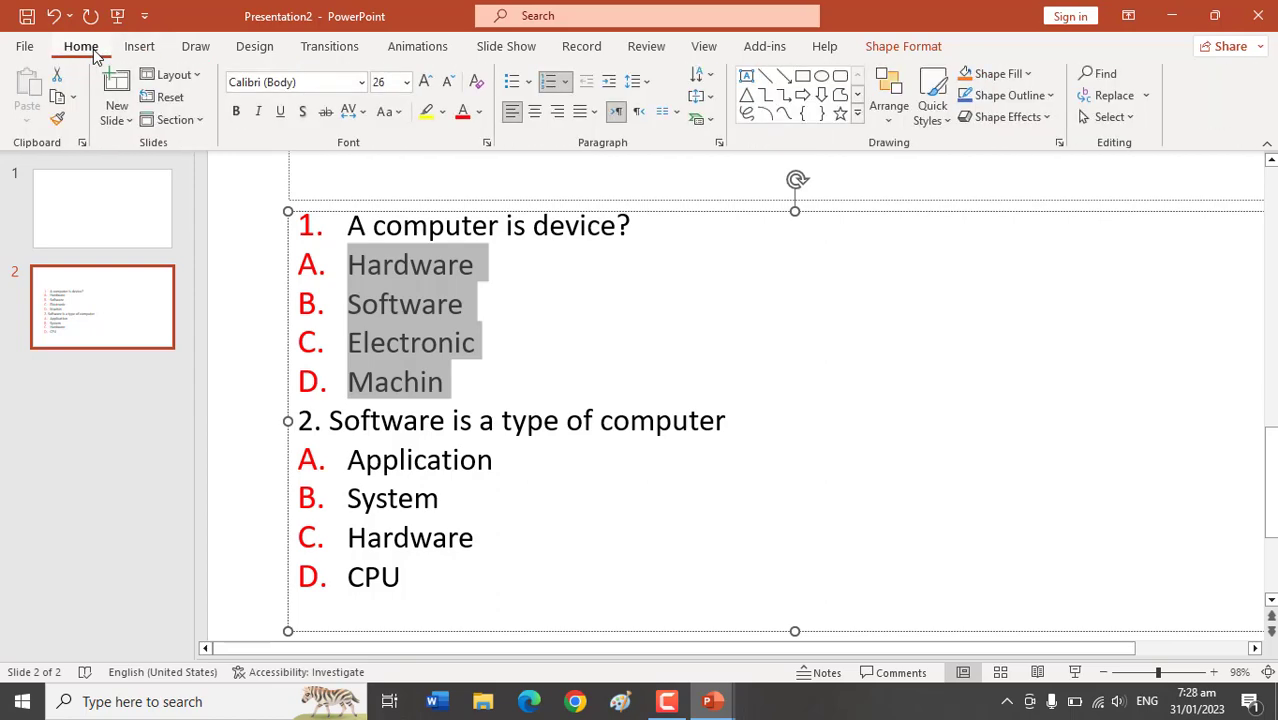
left_click(141, 48)
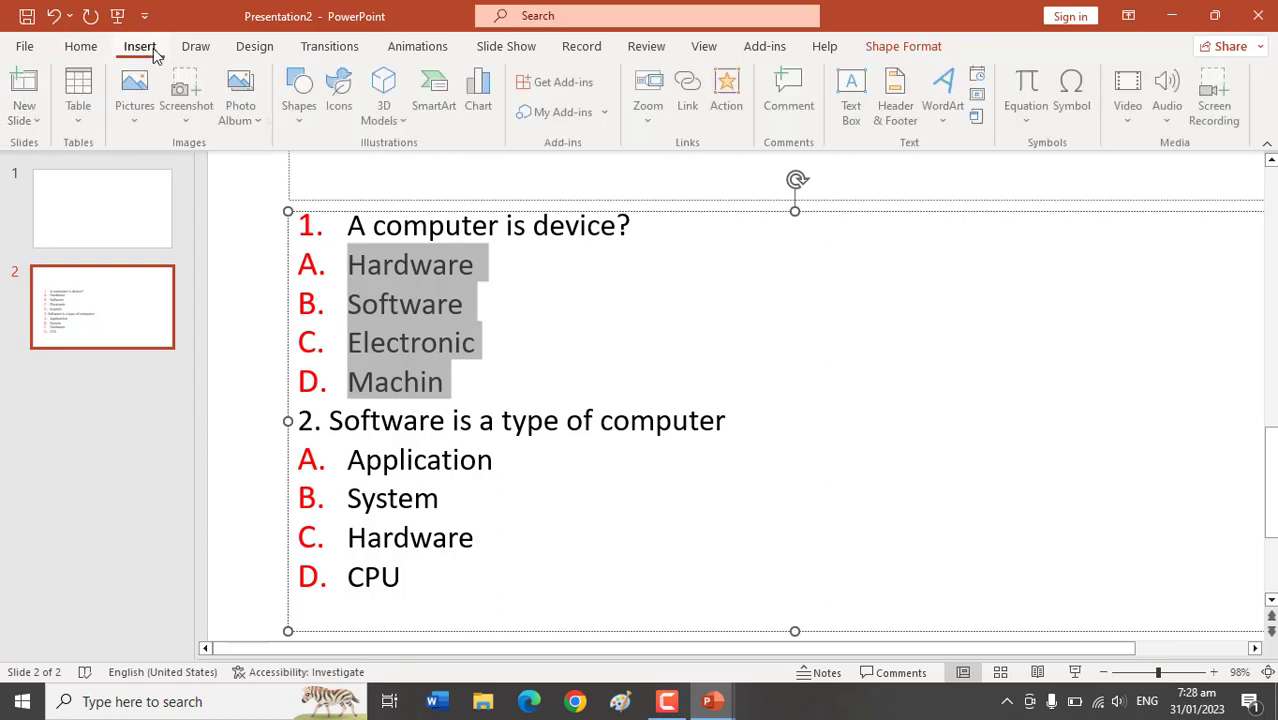
left_click(208, 48)
left_click(270, 50)
left_click(320, 50)
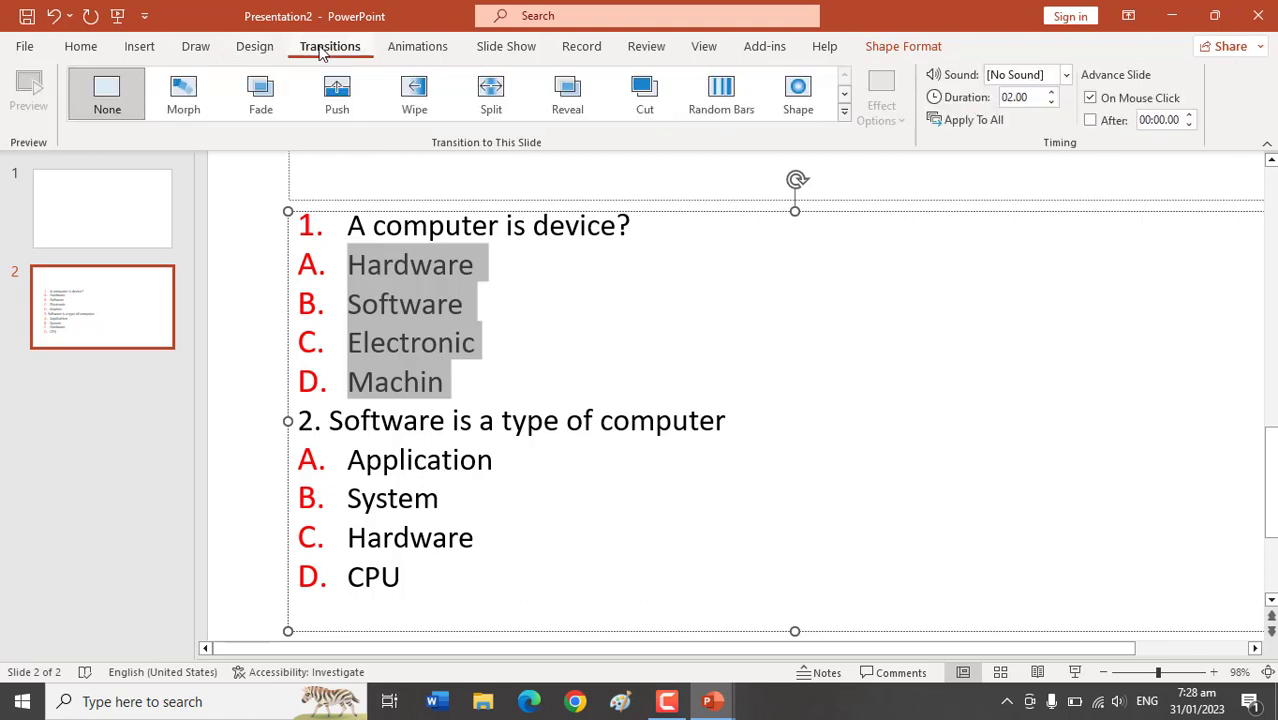
left_click(93, 52)
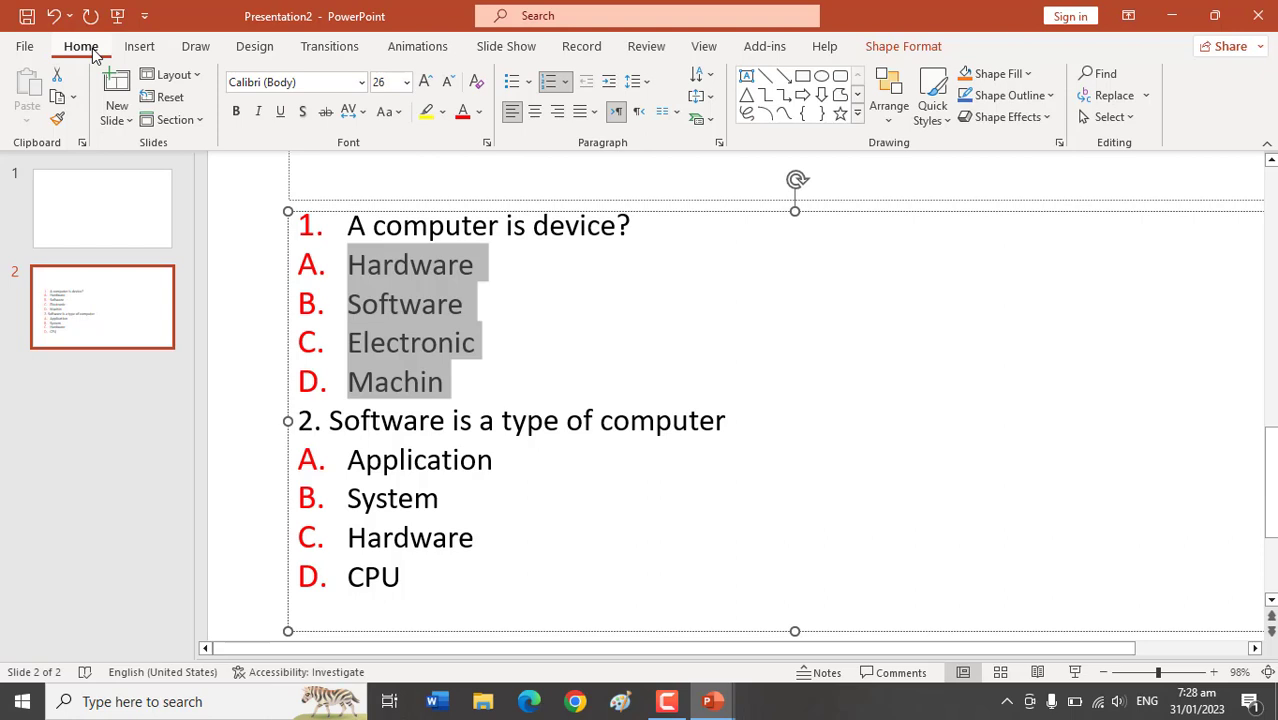
left_click(145, 48)
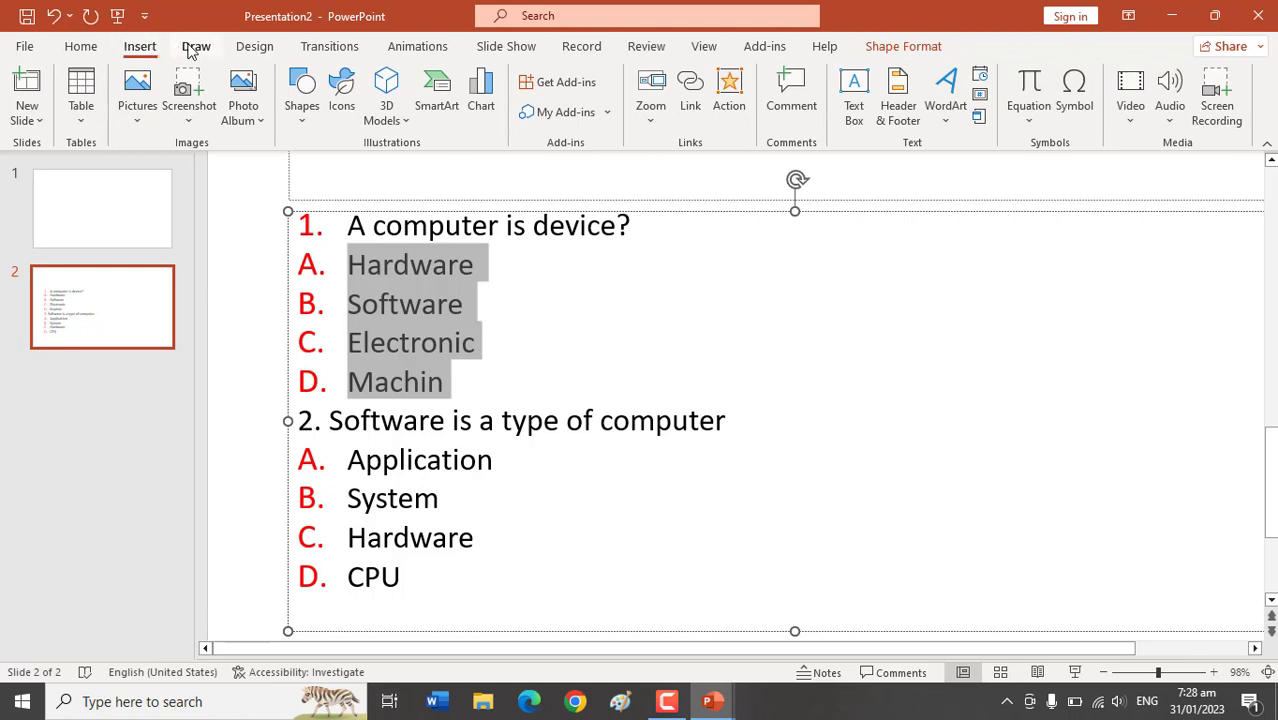
left_click(193, 48)
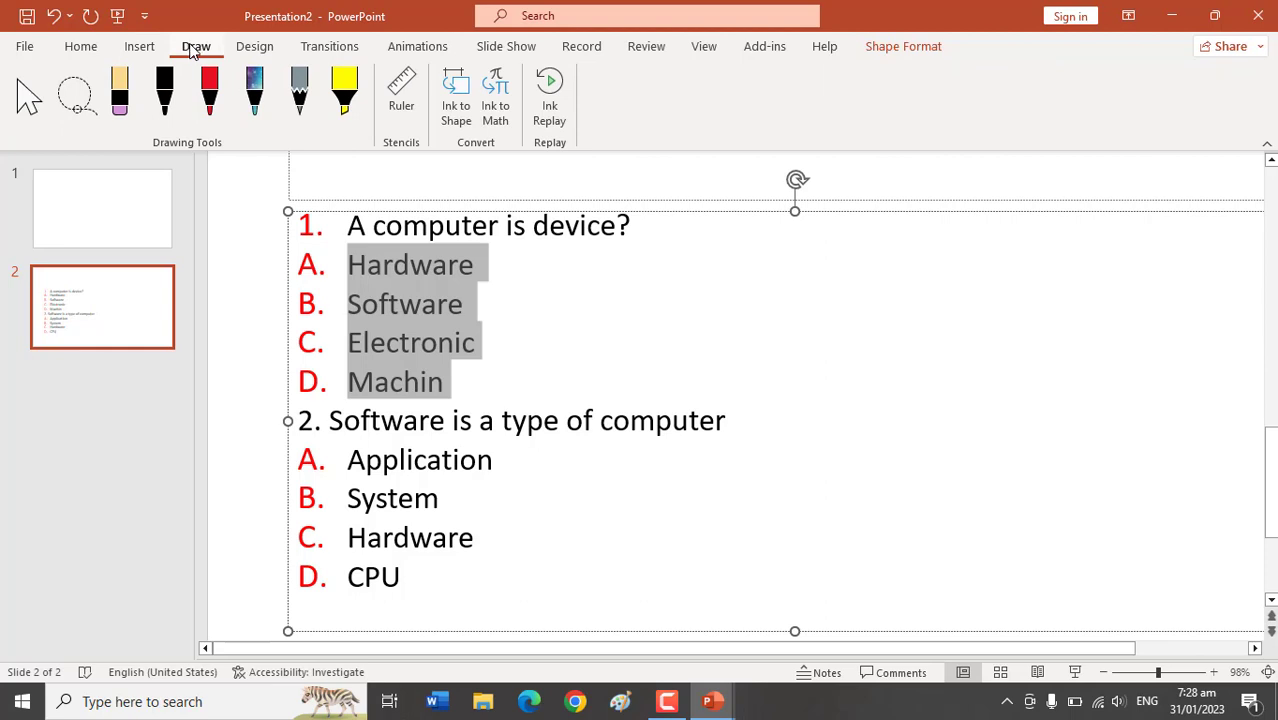
left_click(254, 47)
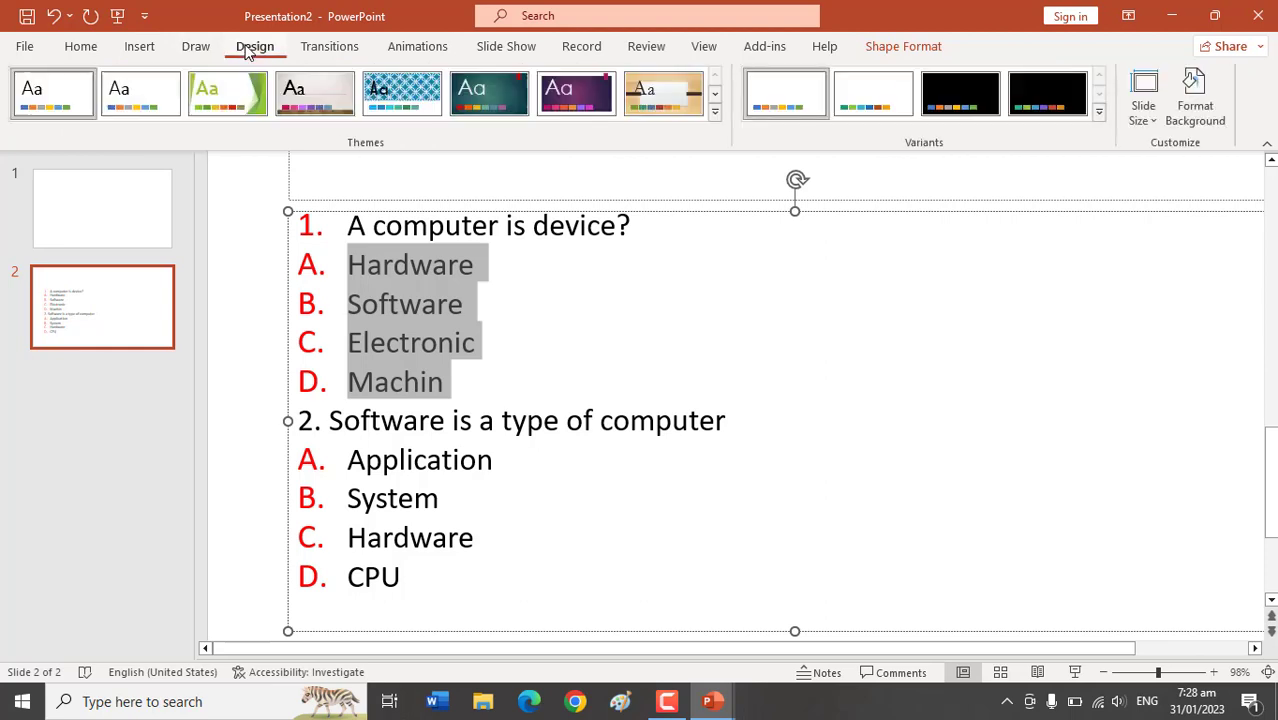
left_click(329, 48)
left_click(421, 48)
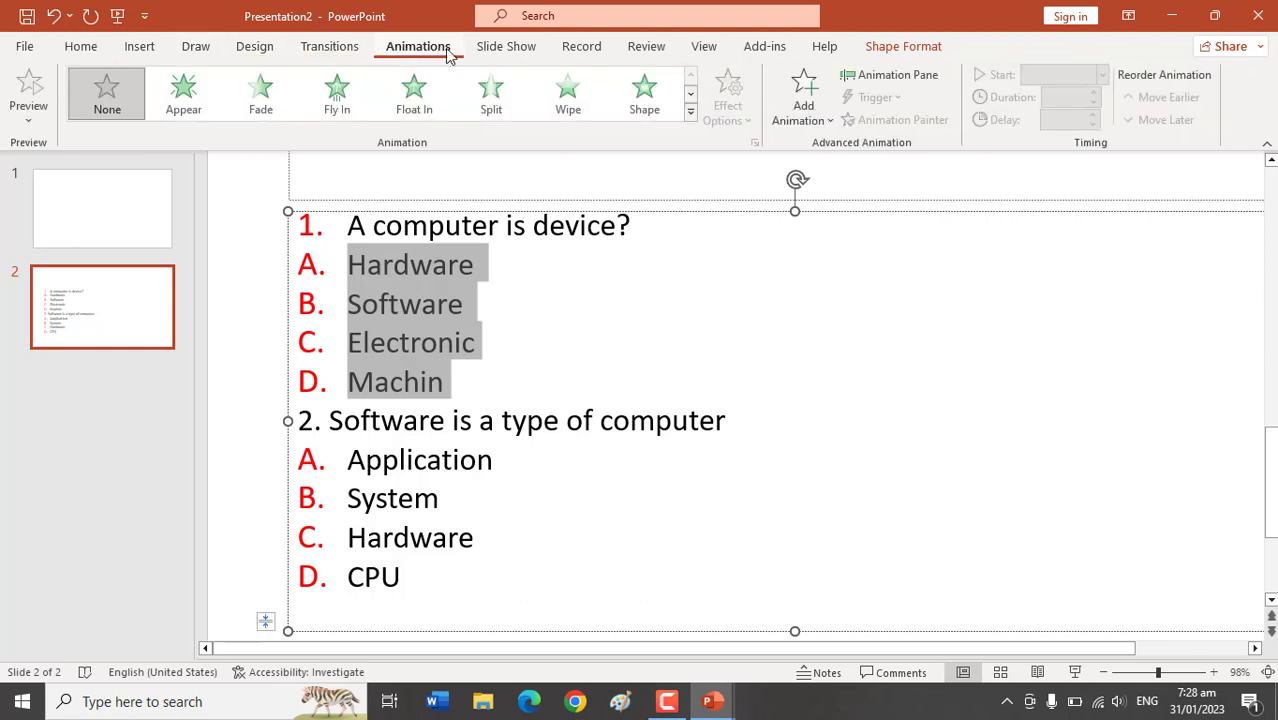
left_click(488, 52)
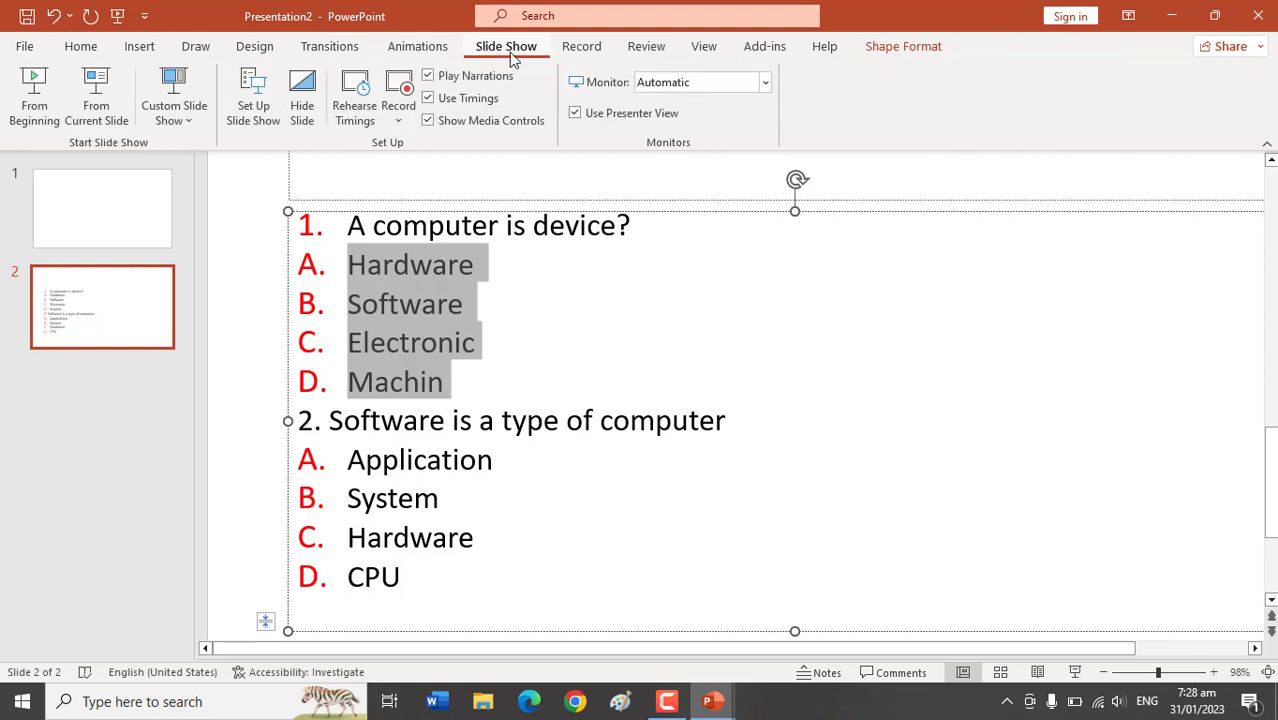
left_click(562, 56)
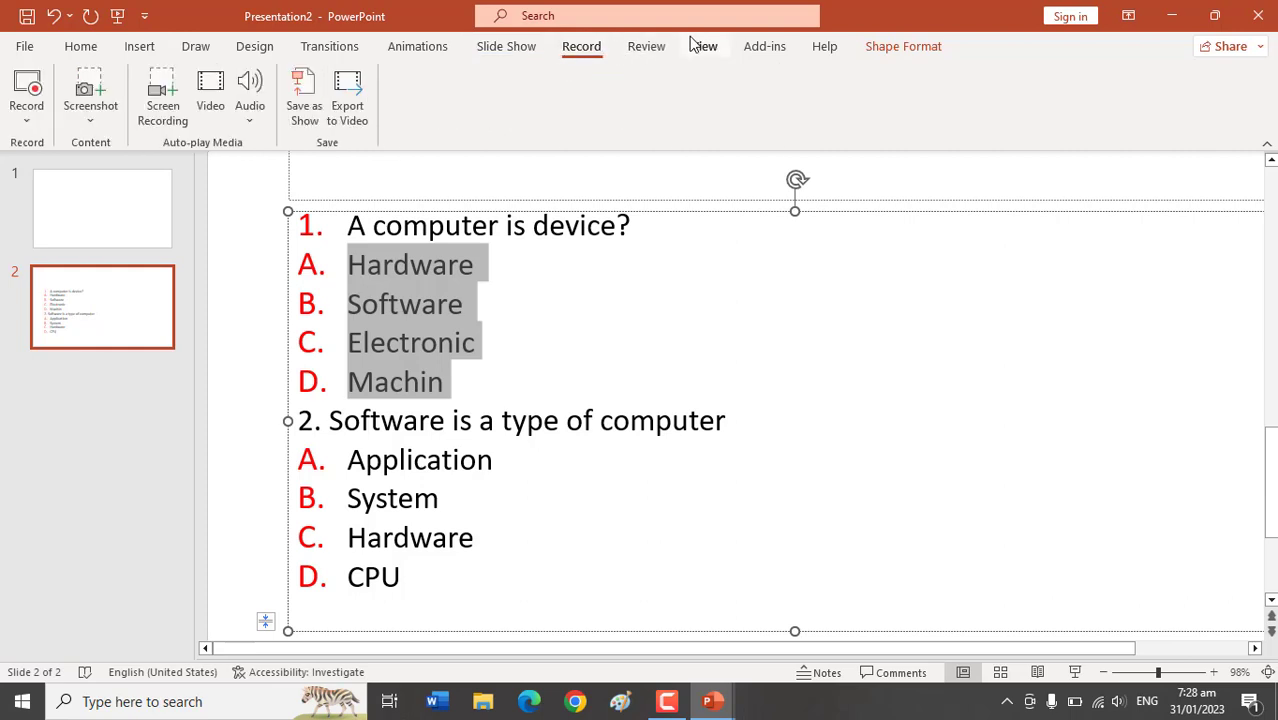
left_click(645, 50)
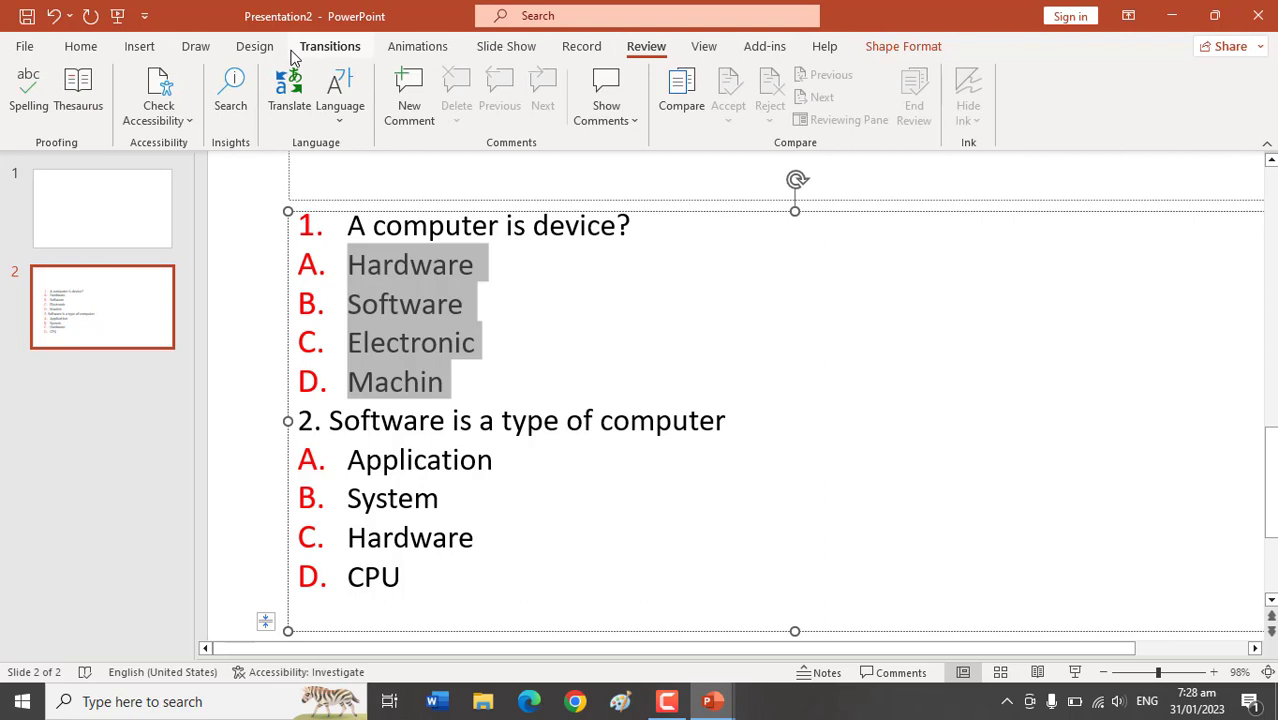
left_click(194, 50)
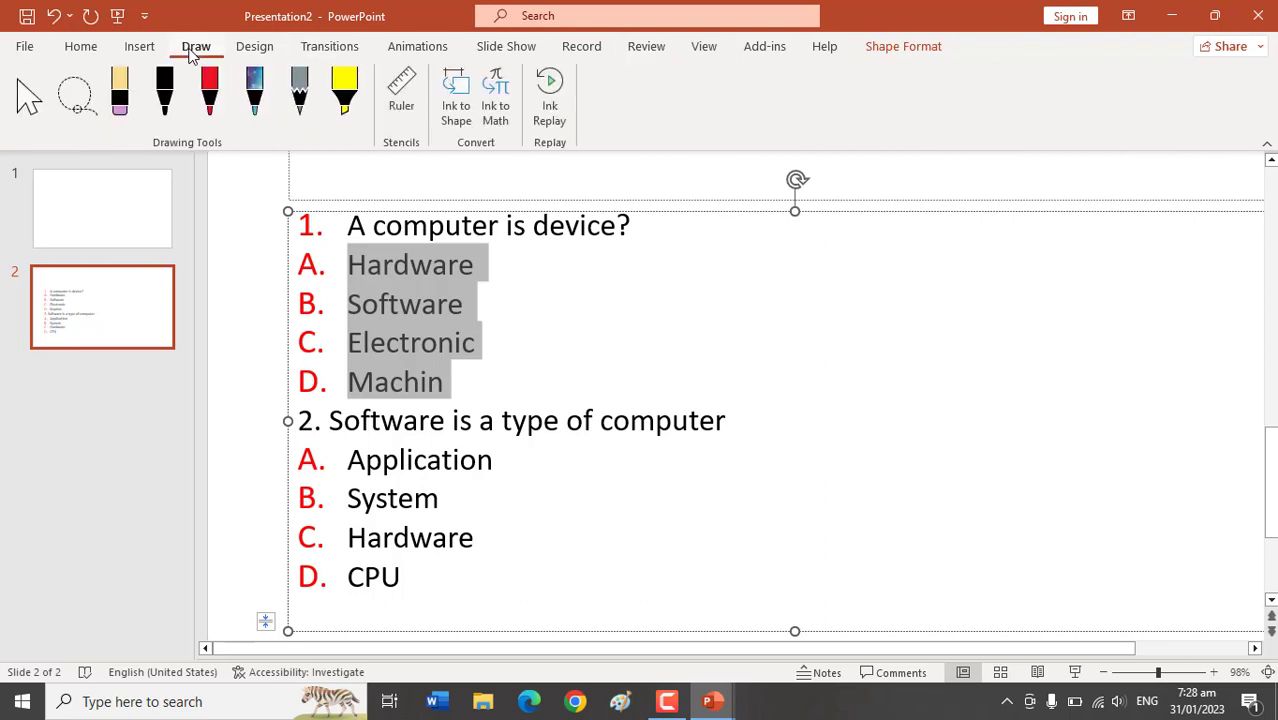
left_click(130, 50)
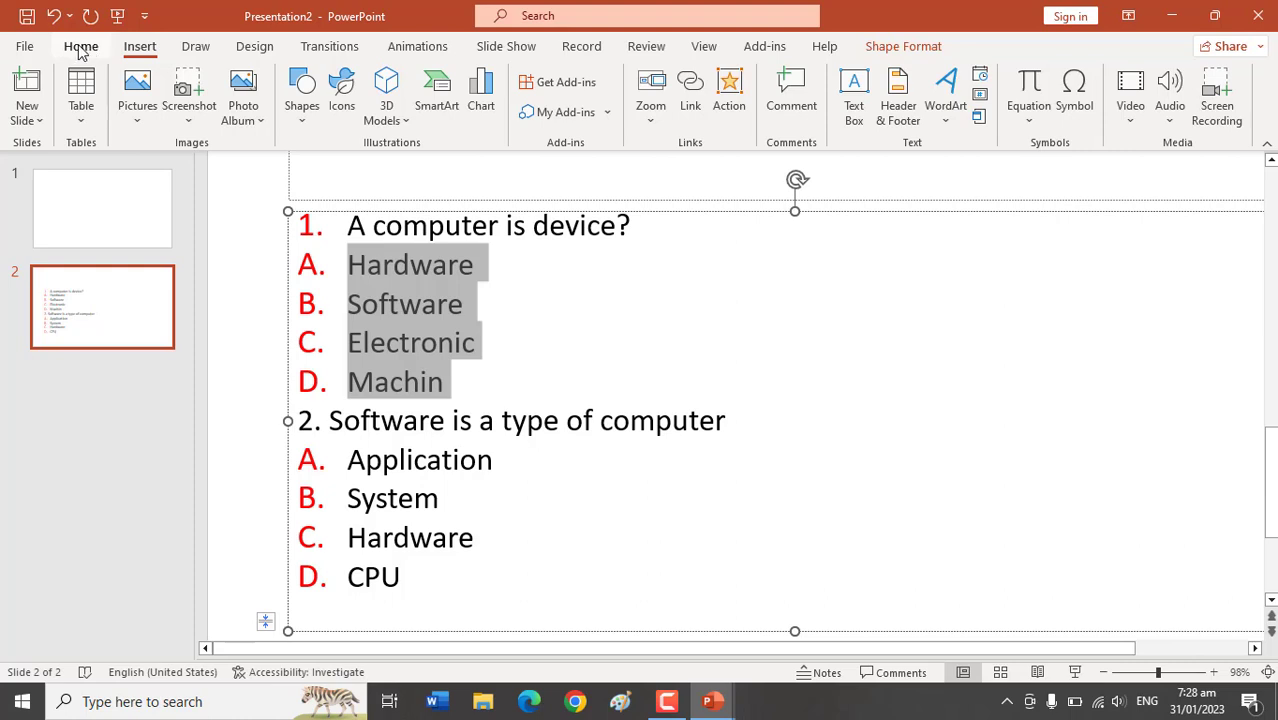
left_click(82, 50)
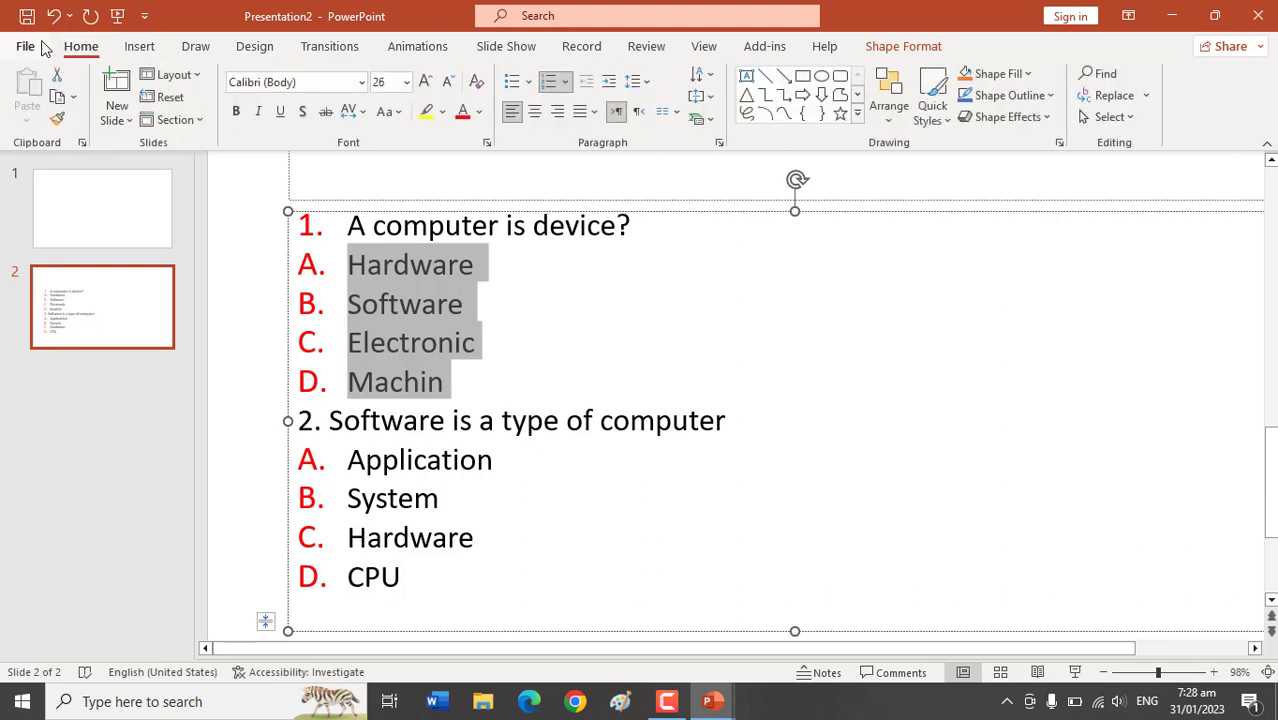
- Copy both questions with all their answers from the slide and switch to Word
left_click_drag(346, 224, 502, 597)
key("ctrl+c")
left_click(450, 706)
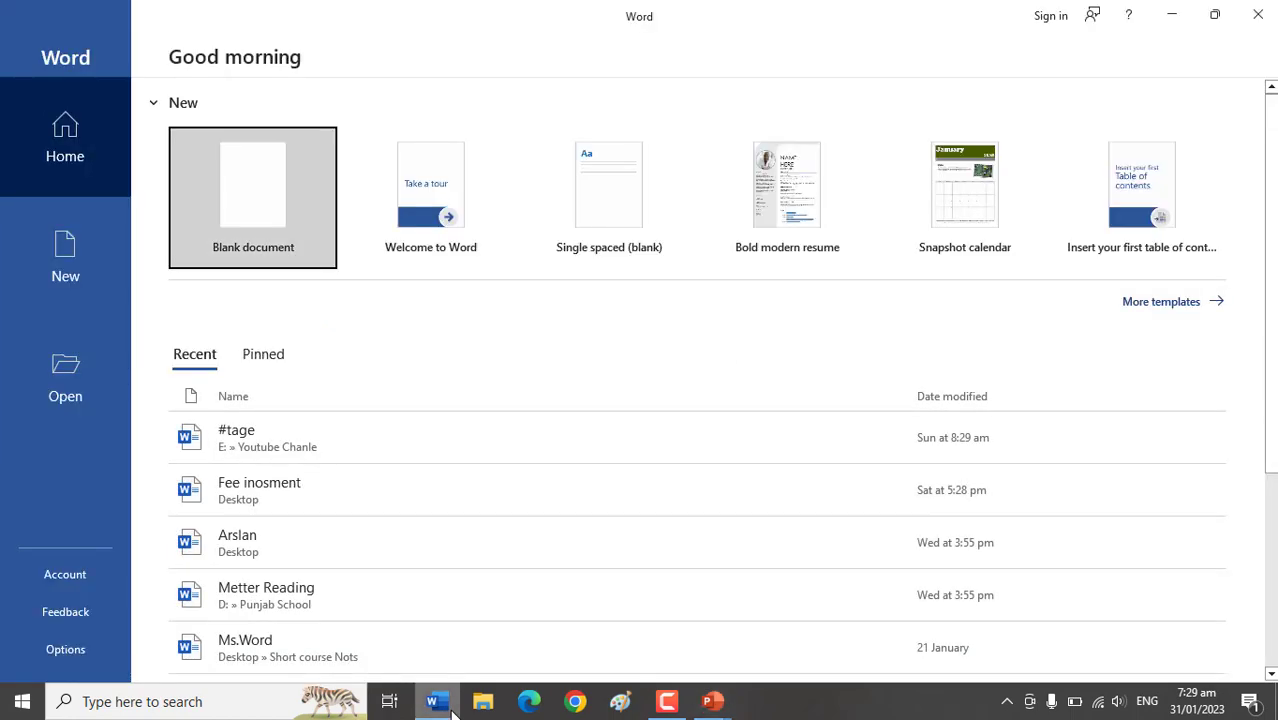
- Create a blank Word document and paste the two copied questions with their answers into it
left_click(250, 234)
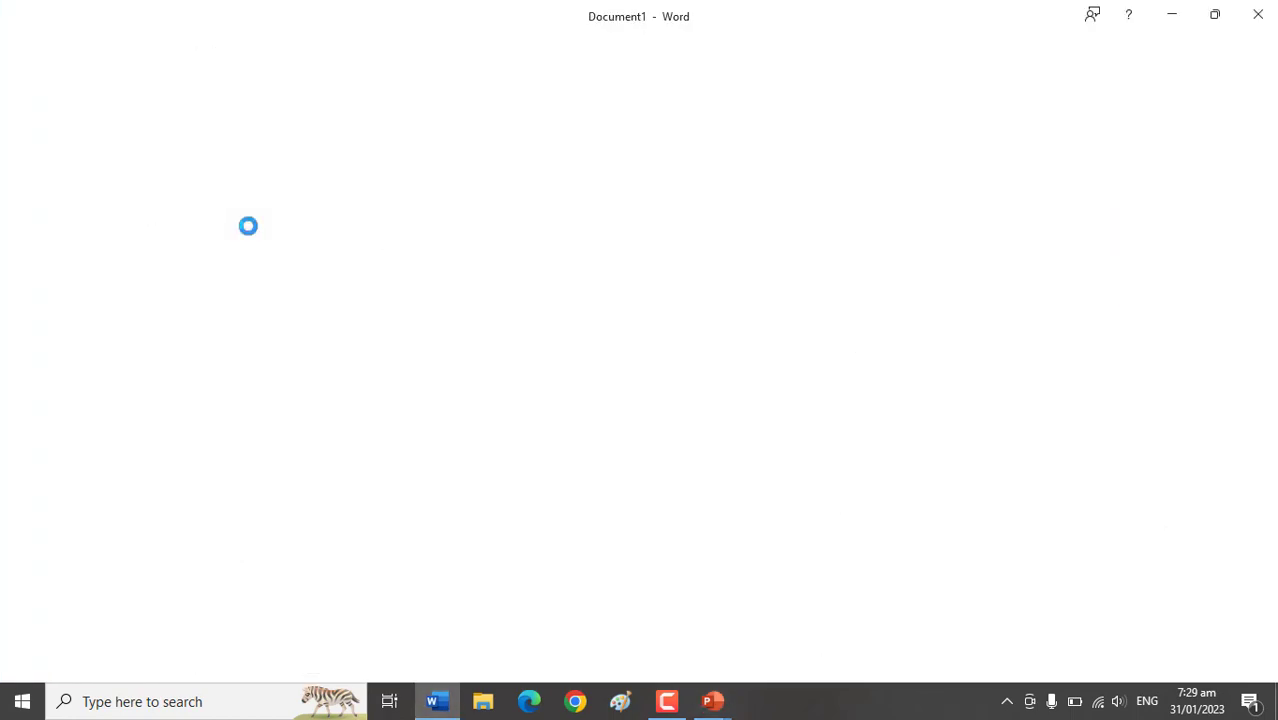
double_click(425, 325)
left_click(428, 328)
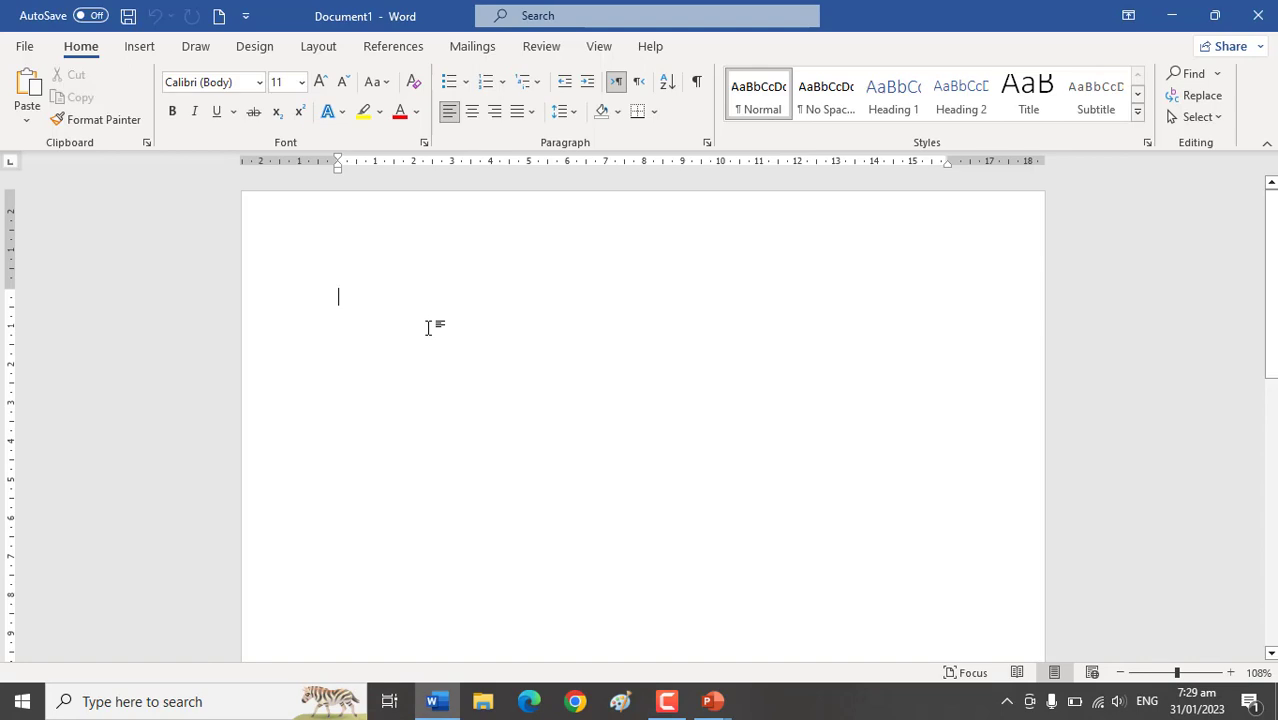
key("ctrl+v")
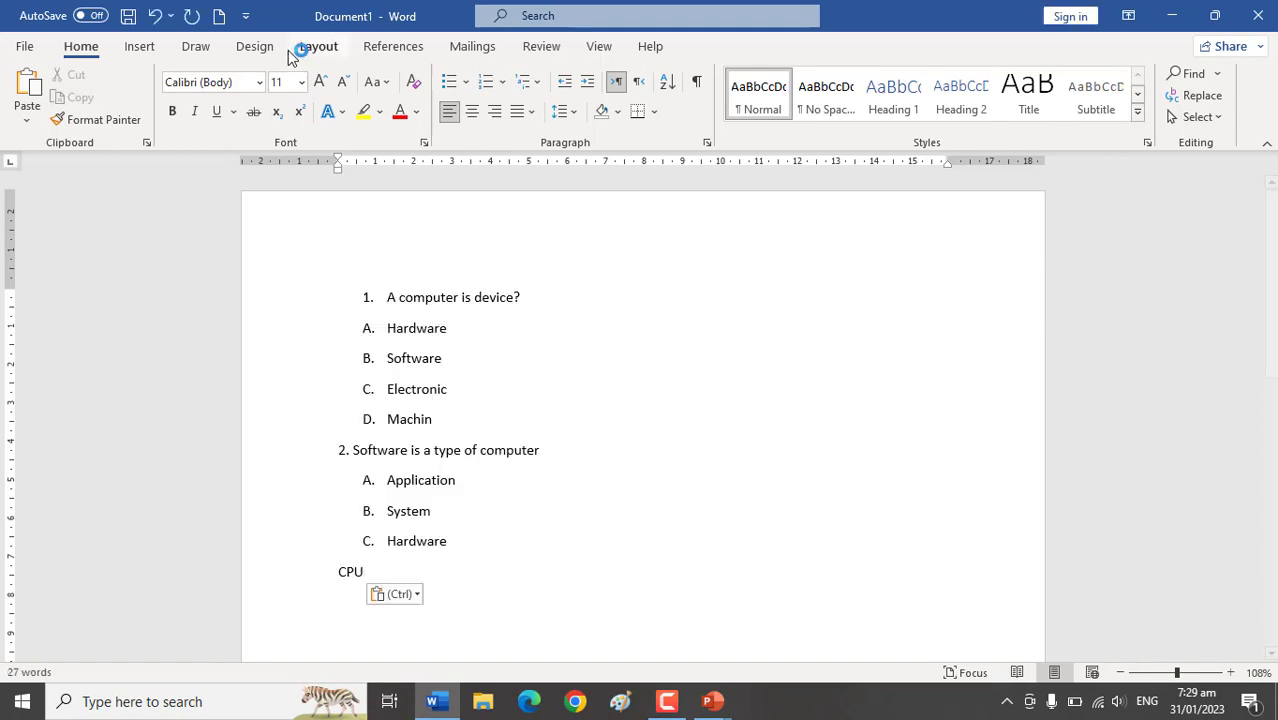
- Arrange the four answers of question 1, from Hardware to Machin, in four columns of equal width applied to the selected text
left_click(252, 48)
left_click(326, 49)
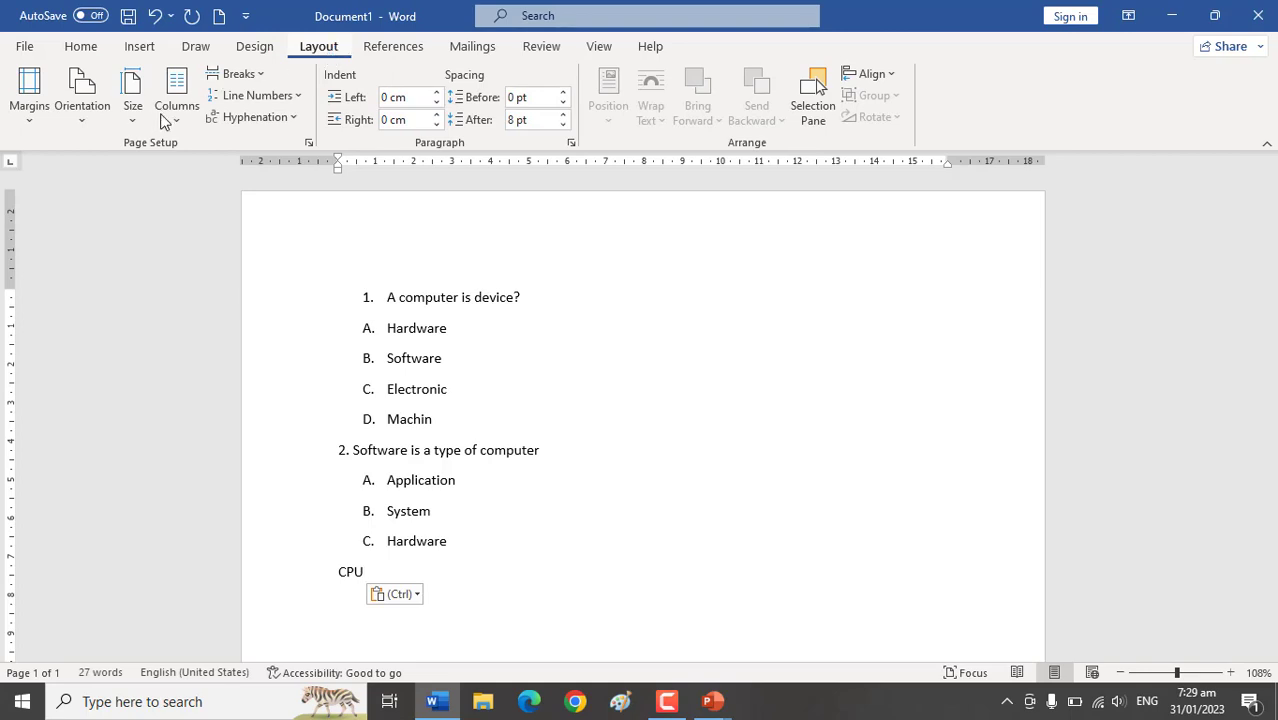
left_click_drag(385, 328, 440, 425)
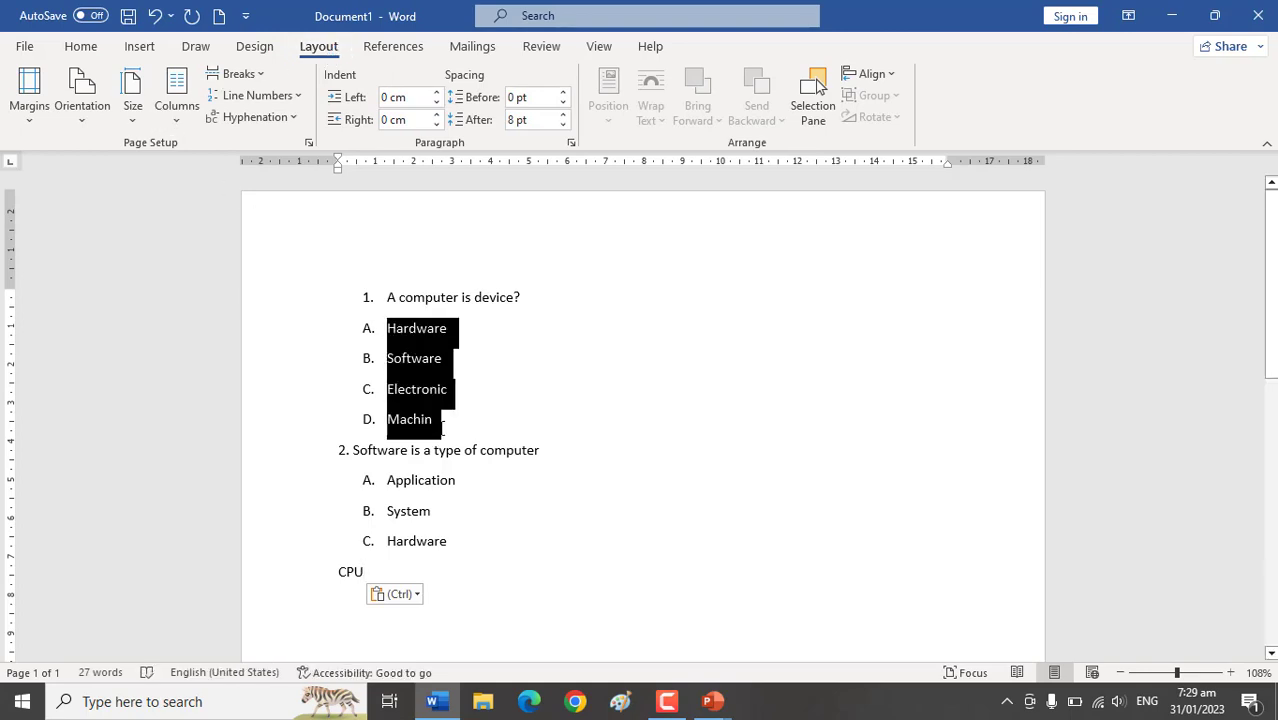
left_click(181, 113)
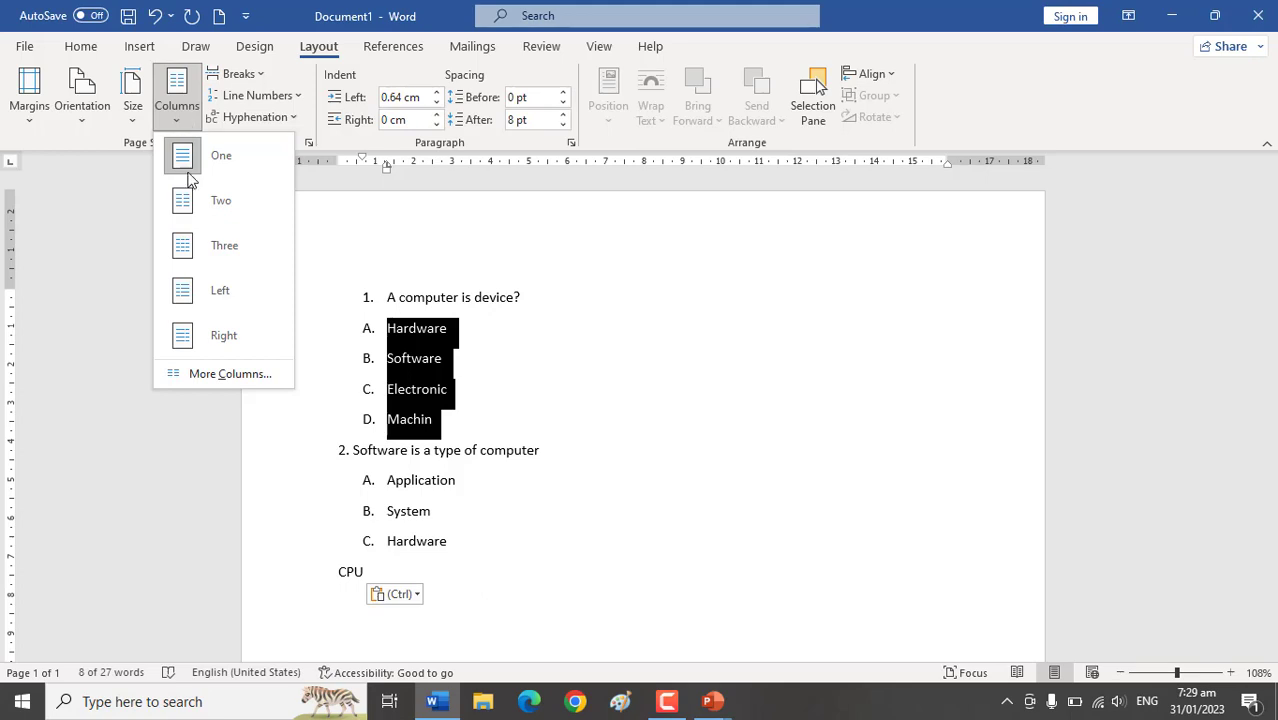
left_click(230, 378)
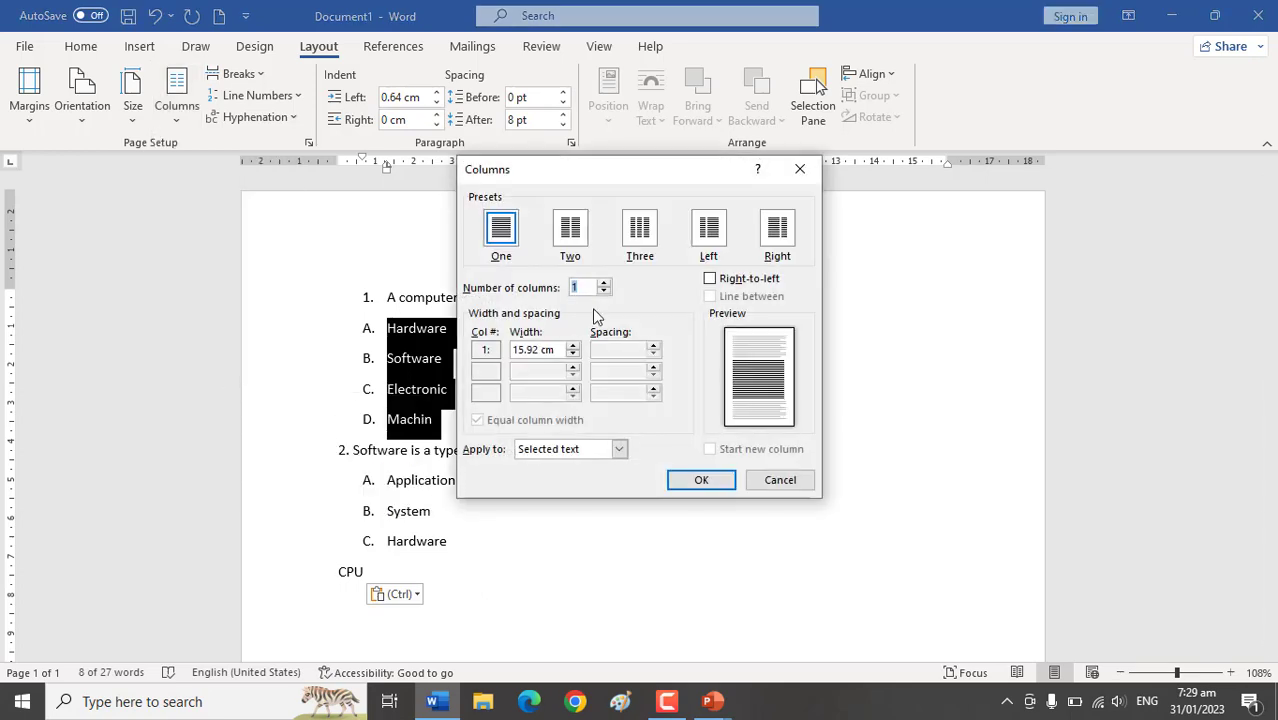
left_click(603, 283)
left_click(603, 283)
left_click(603, 283)
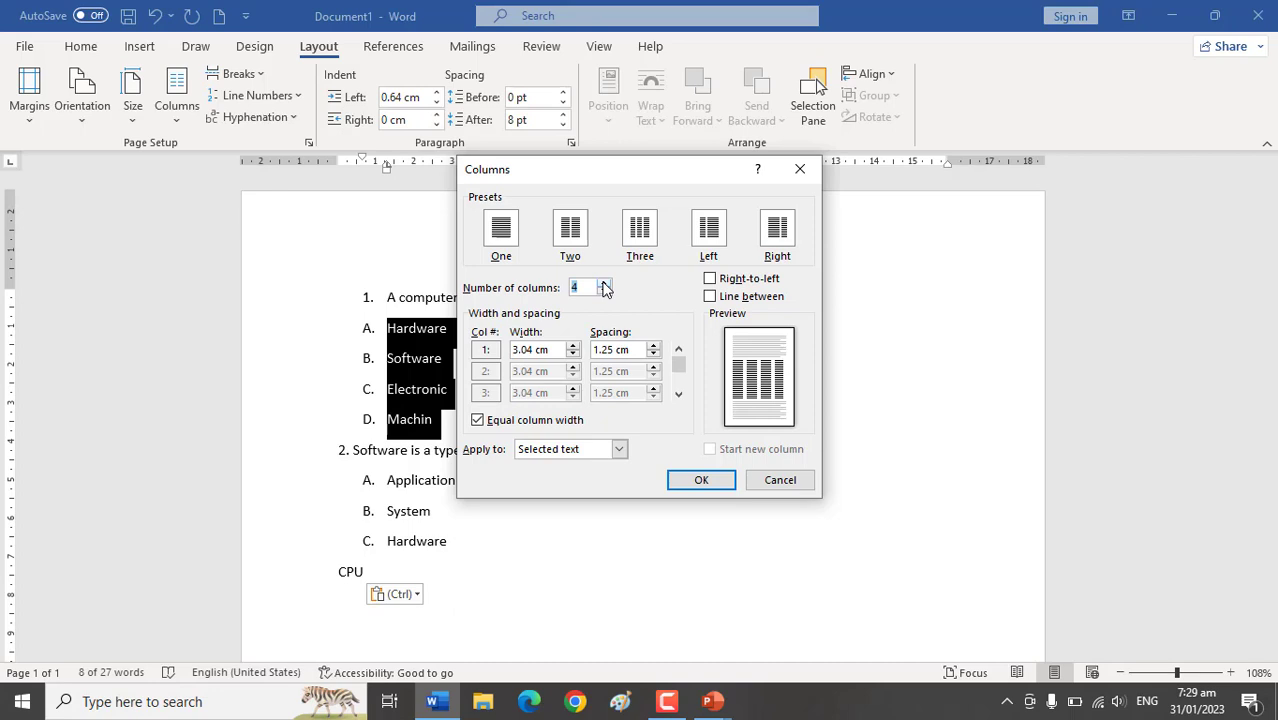
left_click(698, 482)
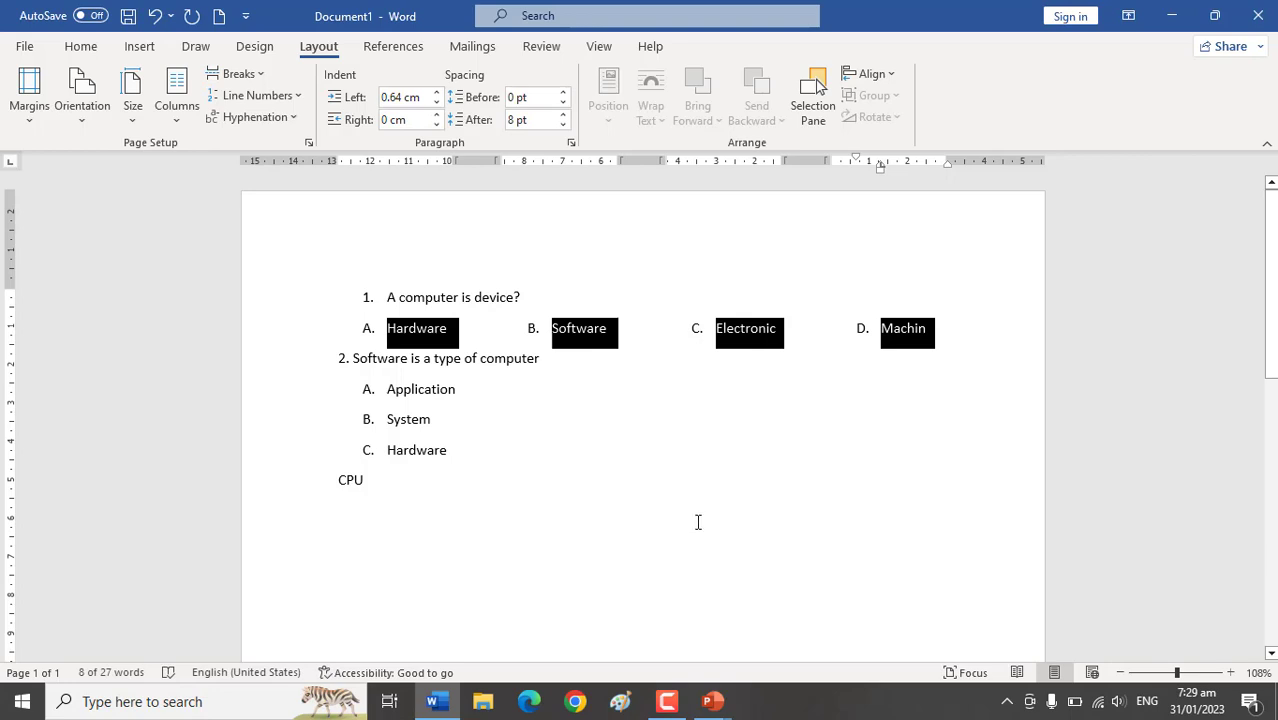
- Switch to Presentation2 in PowerPoint for a look and clear the open PowerPoint and Word windows away to show the desktop
mouse_move(712, 700)
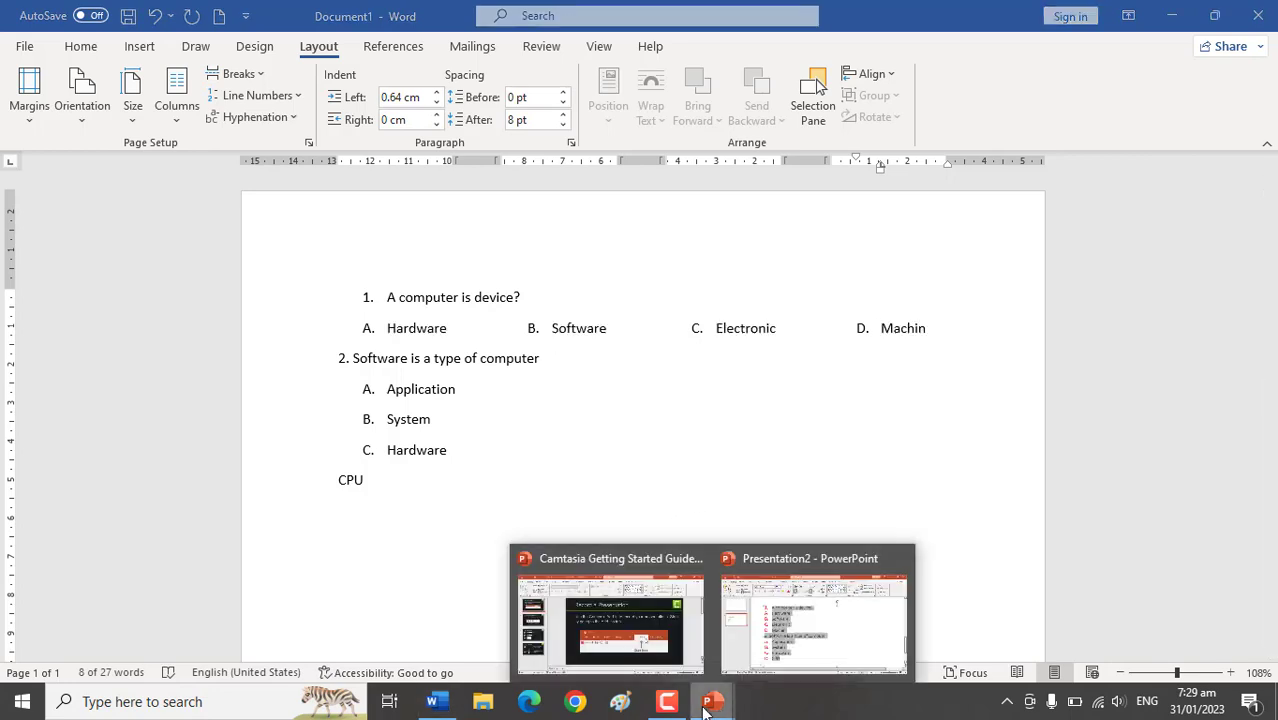
left_click(792, 619)
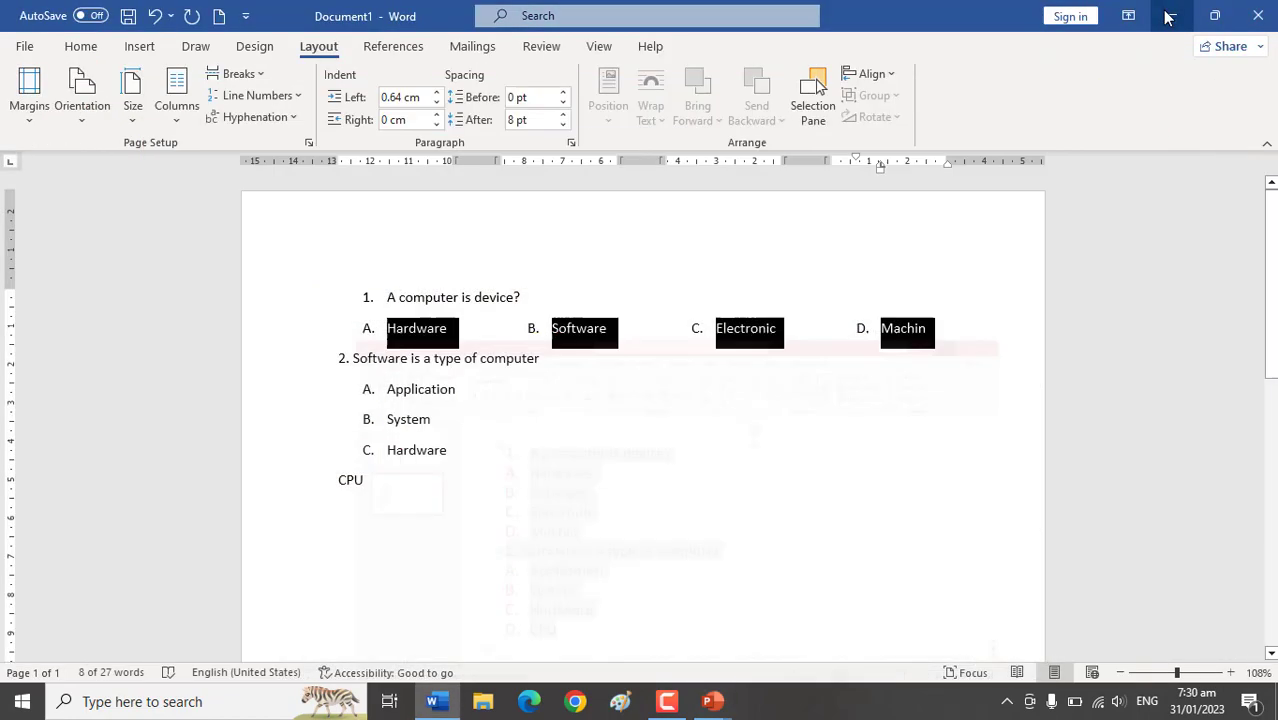
left_click(1170, 15)
left_click(1170, 15)
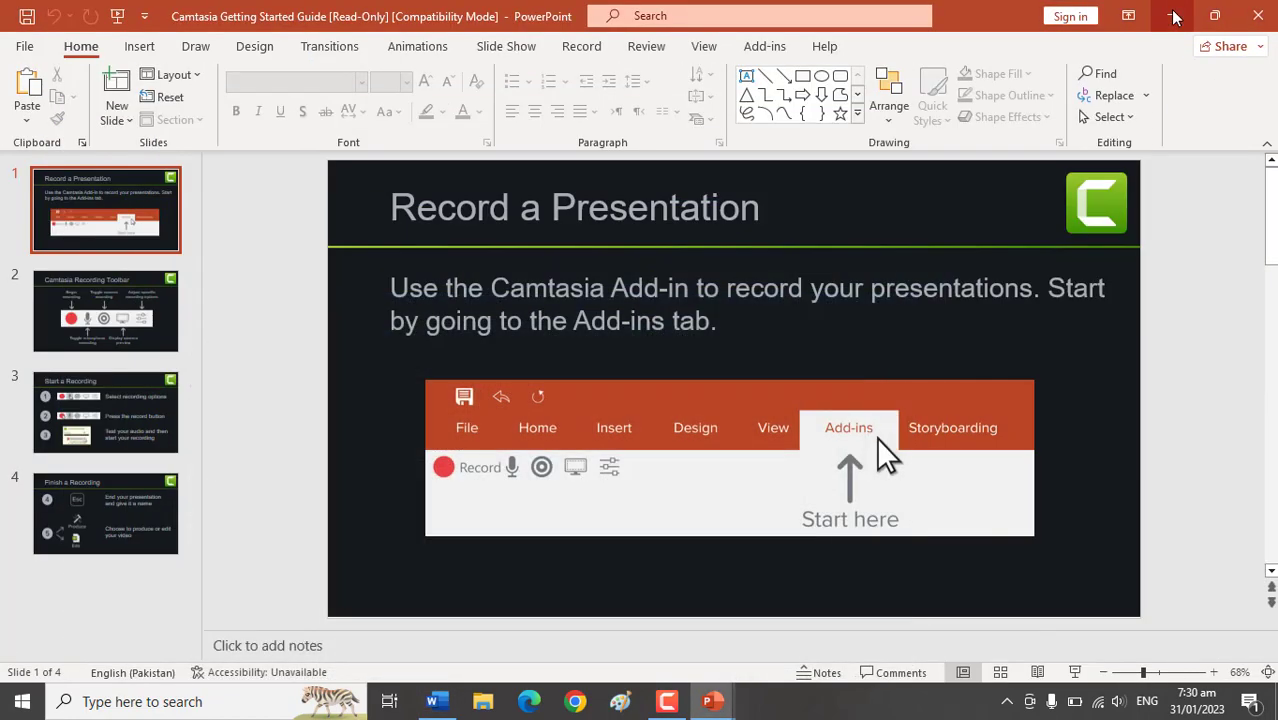
left_click(1259, 16)
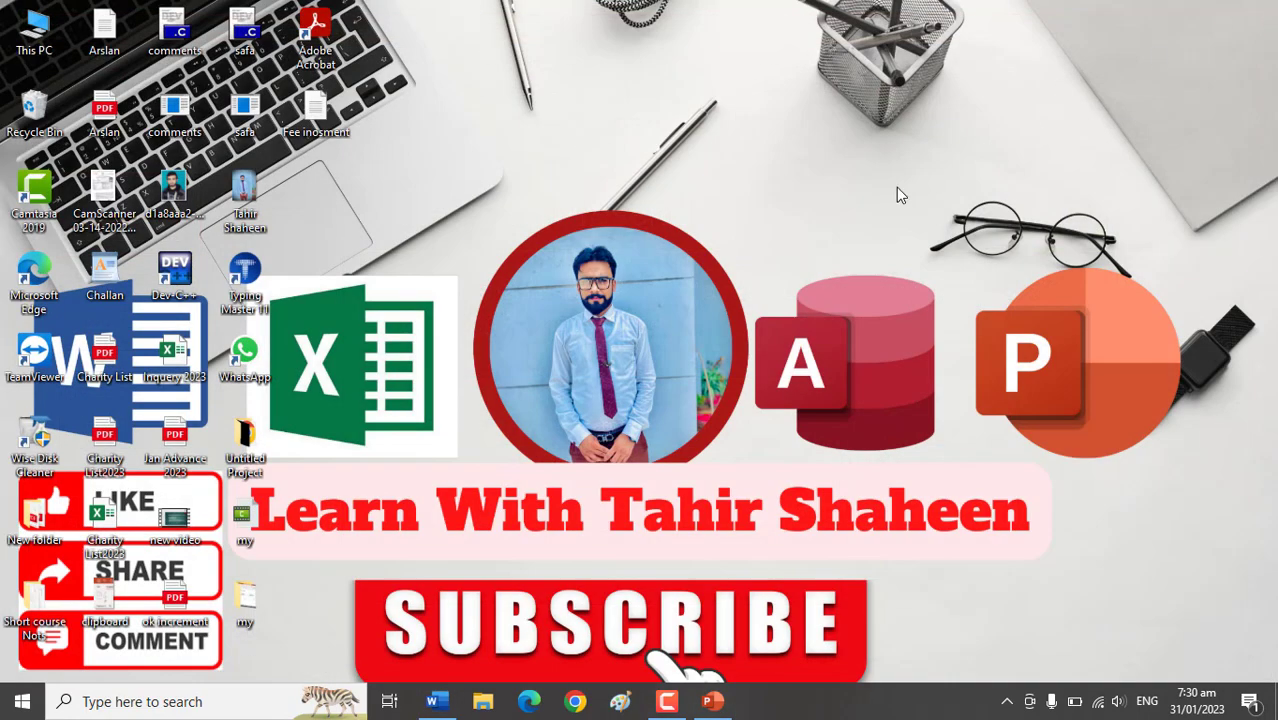